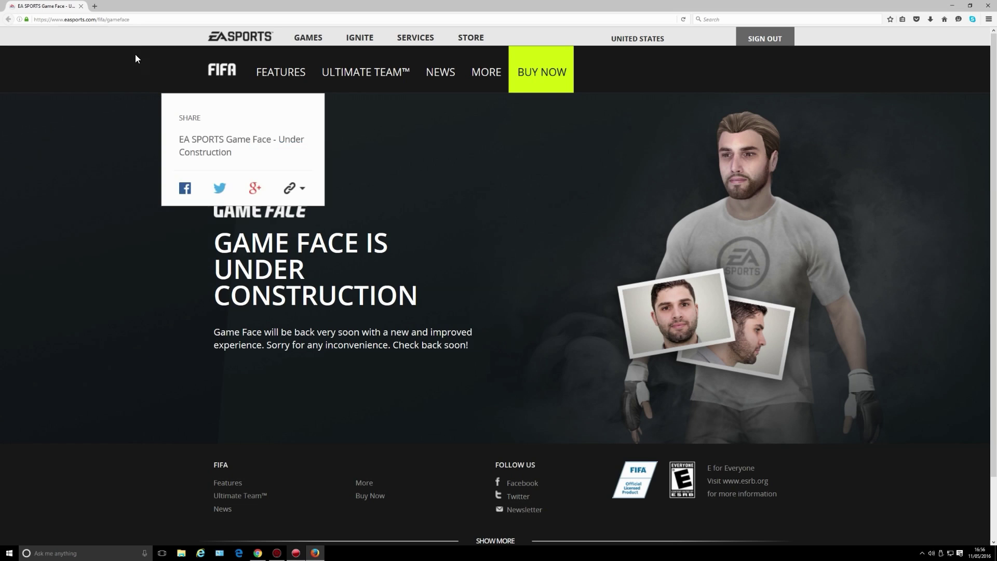
Step: Close the under-construction page in Firefox, switch to the Game Face generator in Chrome and start a Male avatar
click(81, 6)
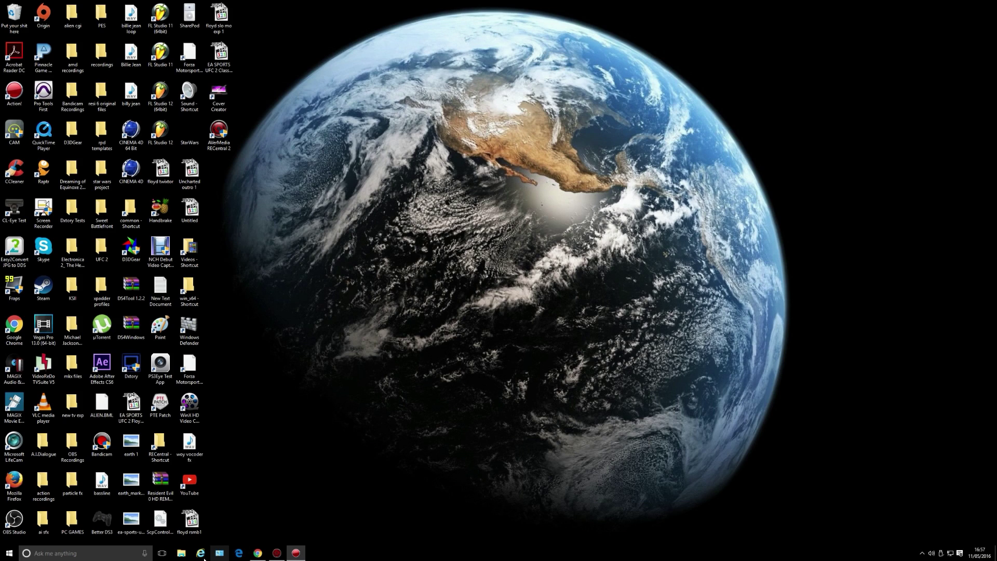
click(260, 553)
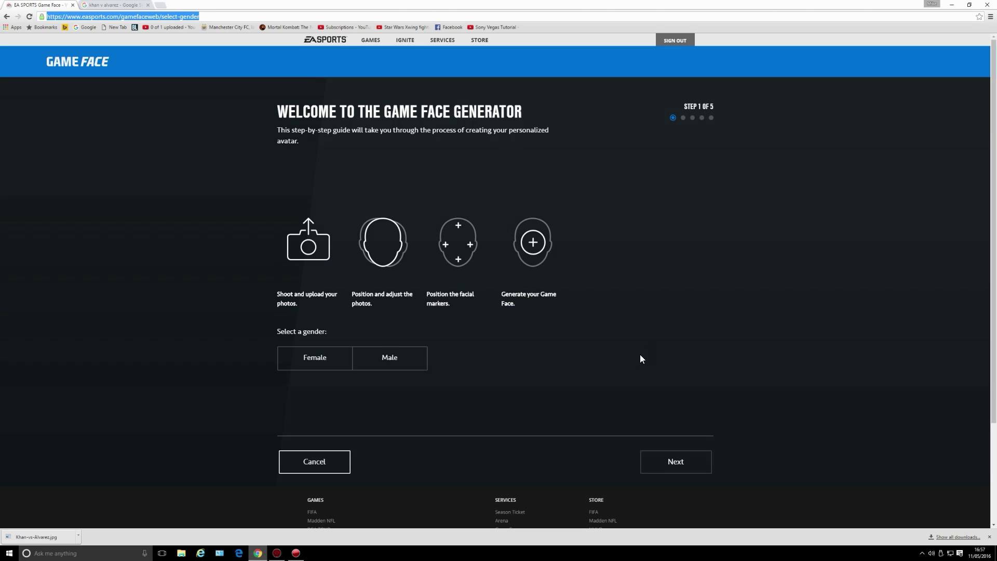
click(389, 357)
click(371, 357)
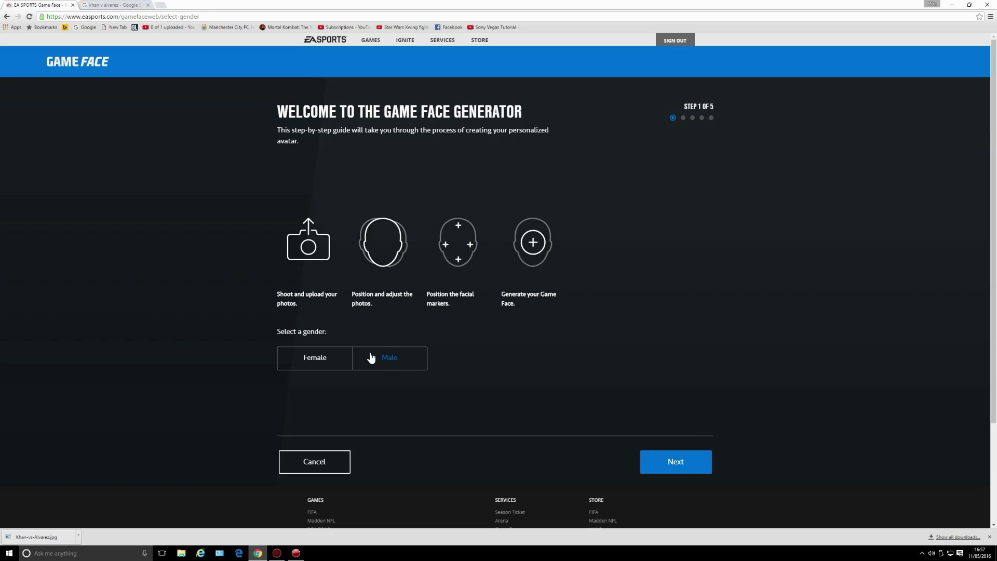
click(681, 461)
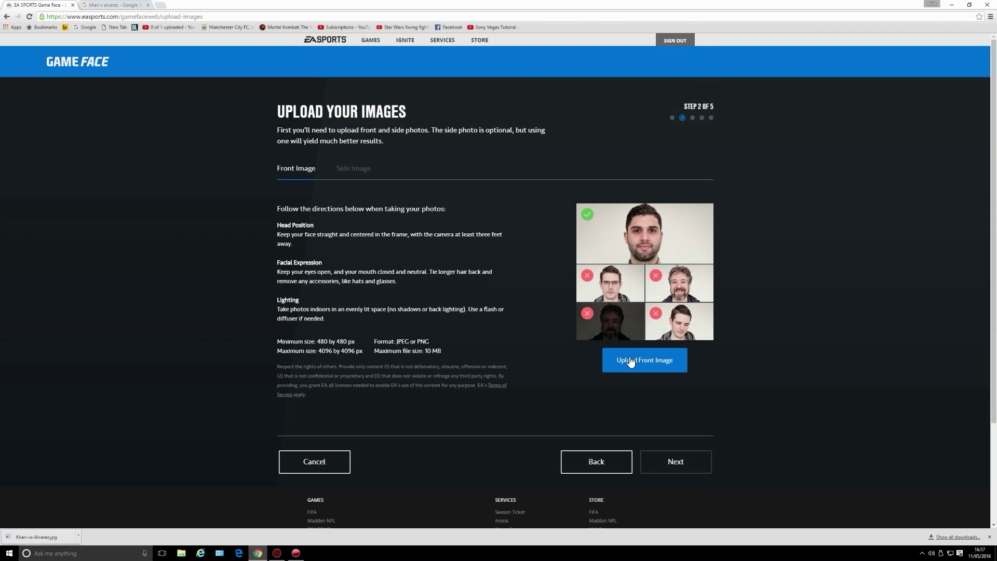
Step: Browse the Pictures folder from the front image upload and preview the "Canelo-Khan-presentacion-oficial-combate" photo ending in "(2)"
click(631, 361)
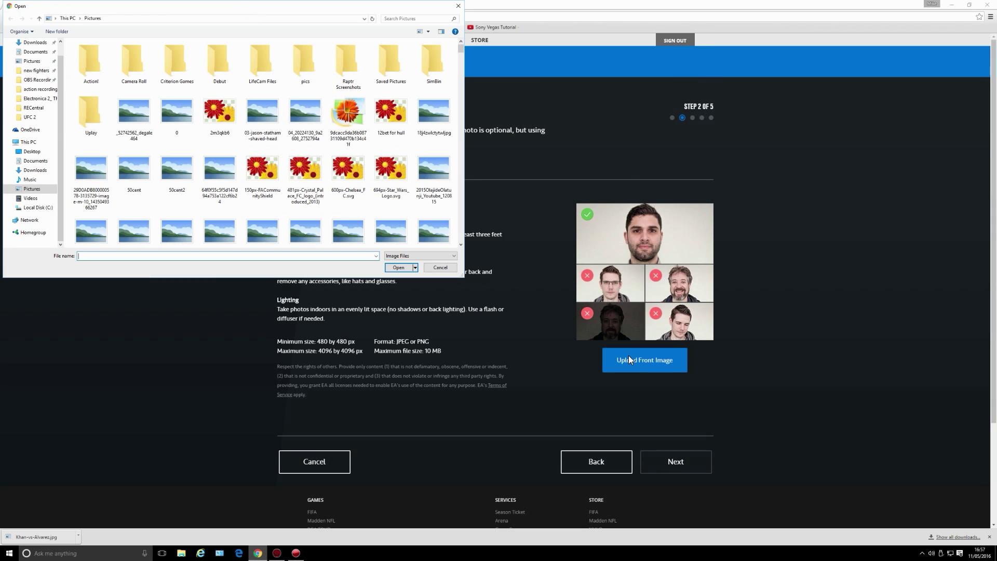
click(376, 256)
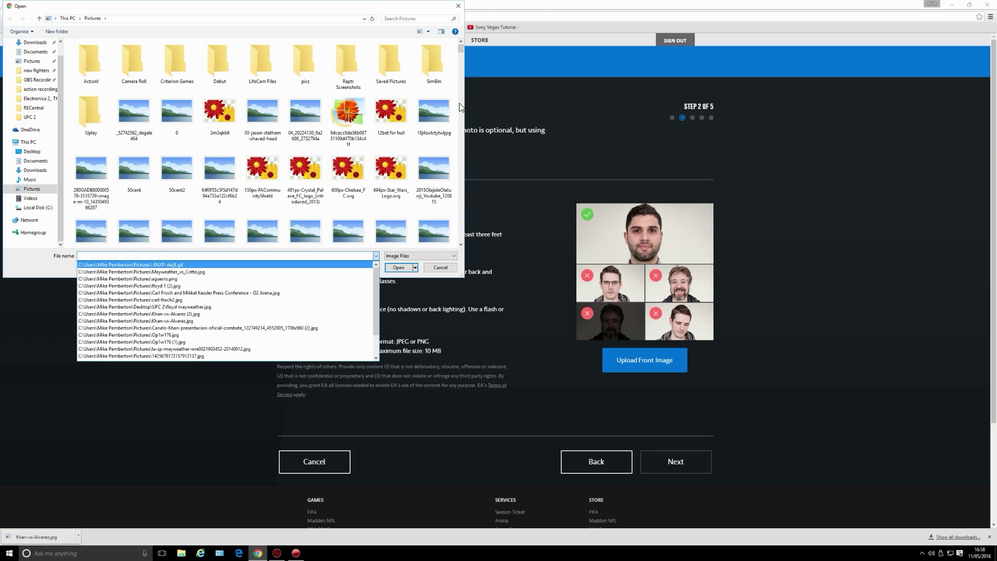
click(459, 47)
drag(459, 47, 460, 87)
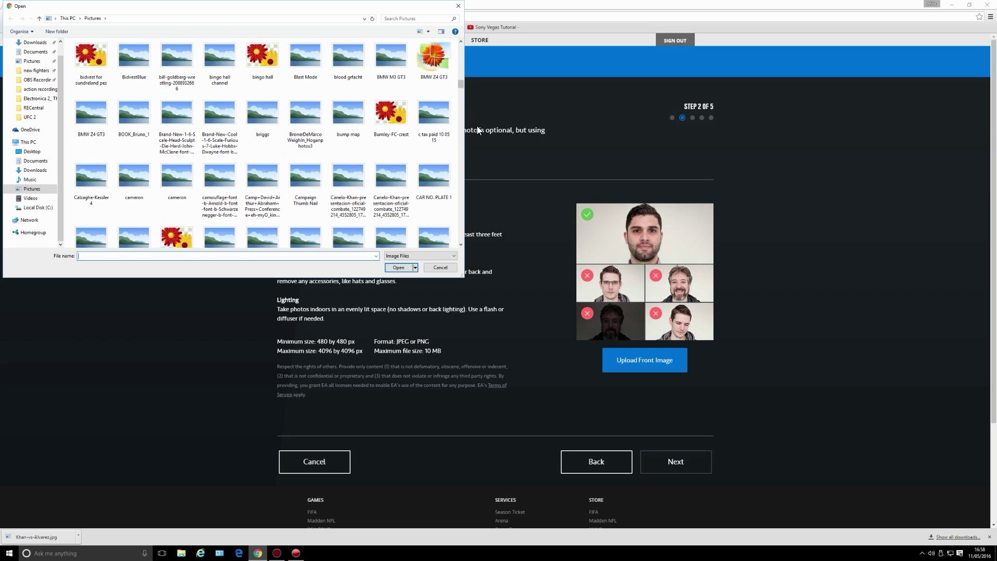
right_click(349, 180)
click(372, 198)
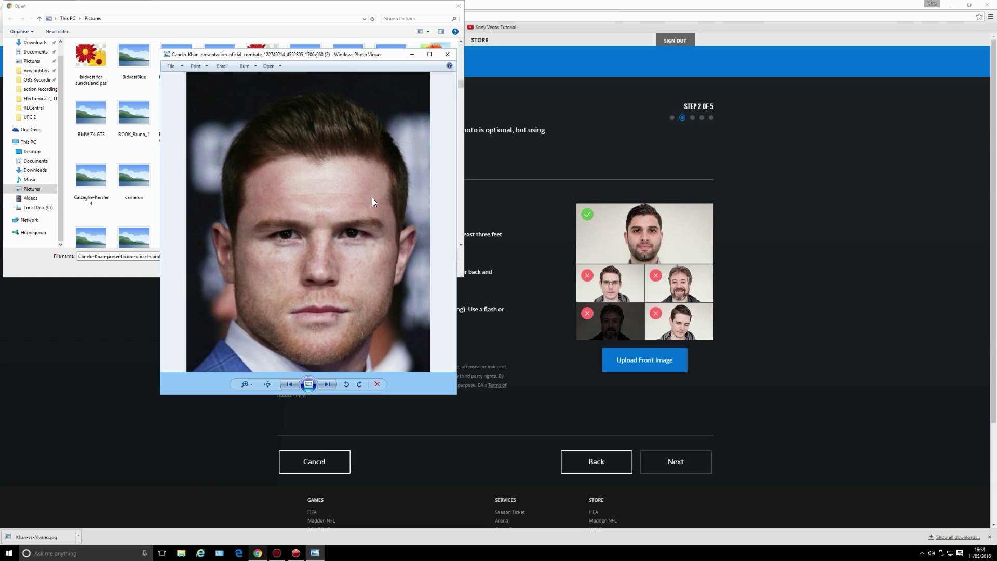
click(458, 5)
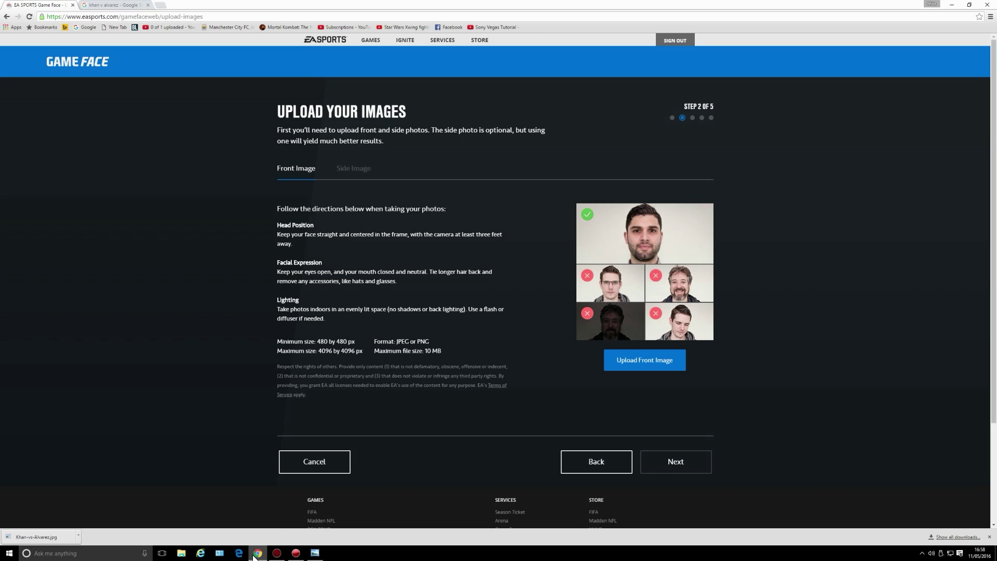
Step: Upload the "Canelo-Khan-presentacion-oficial-combate" photo ending in "(2)" as the front image and continue to the side image
click(638, 359)
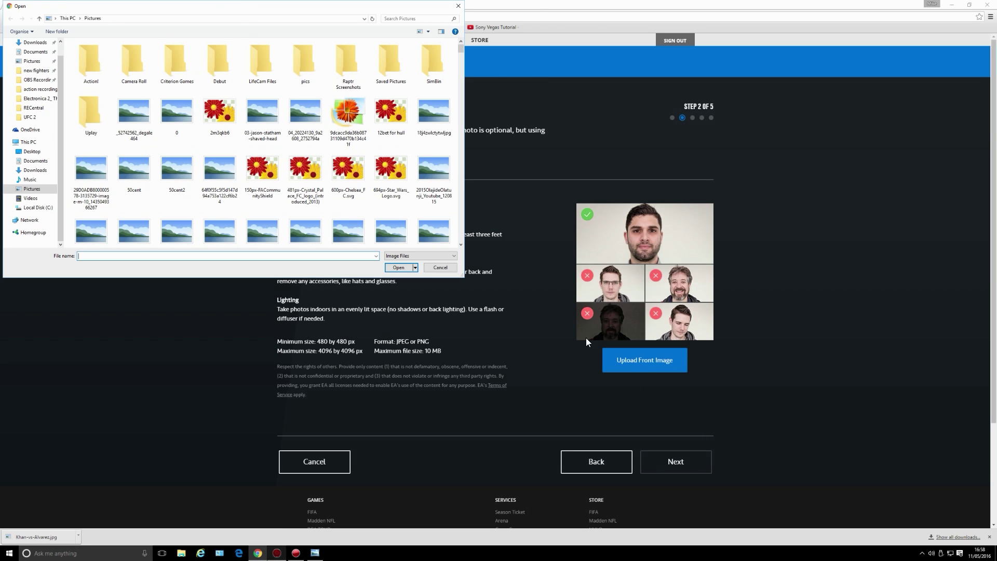
scroll(304, 191, down, 10)
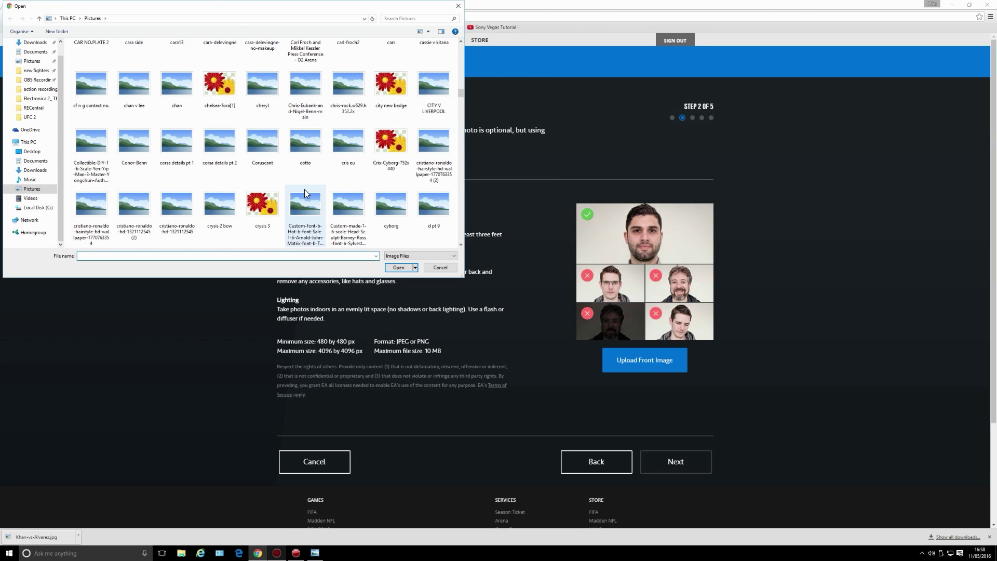
scroll(306, 122, up, 2)
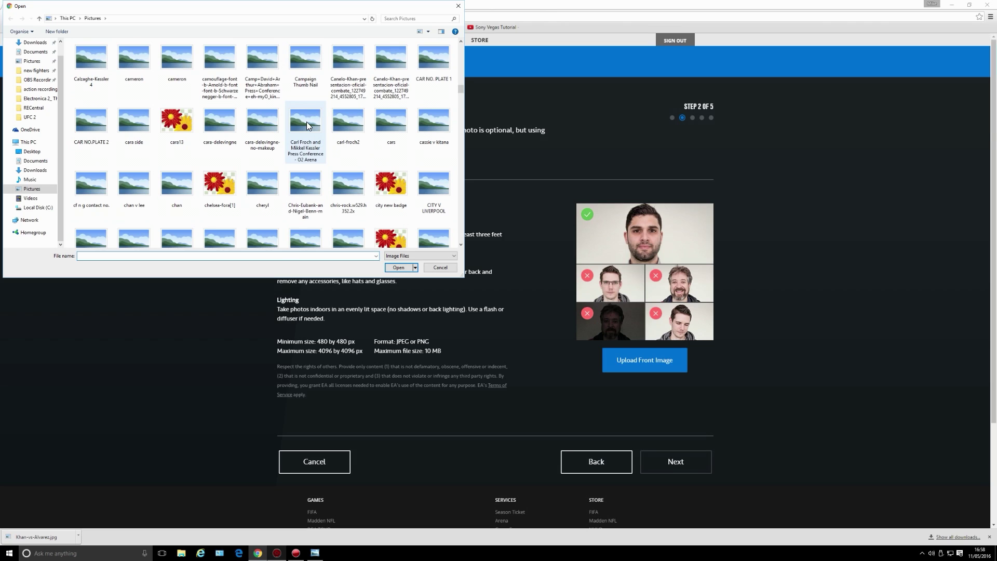
click(345, 59)
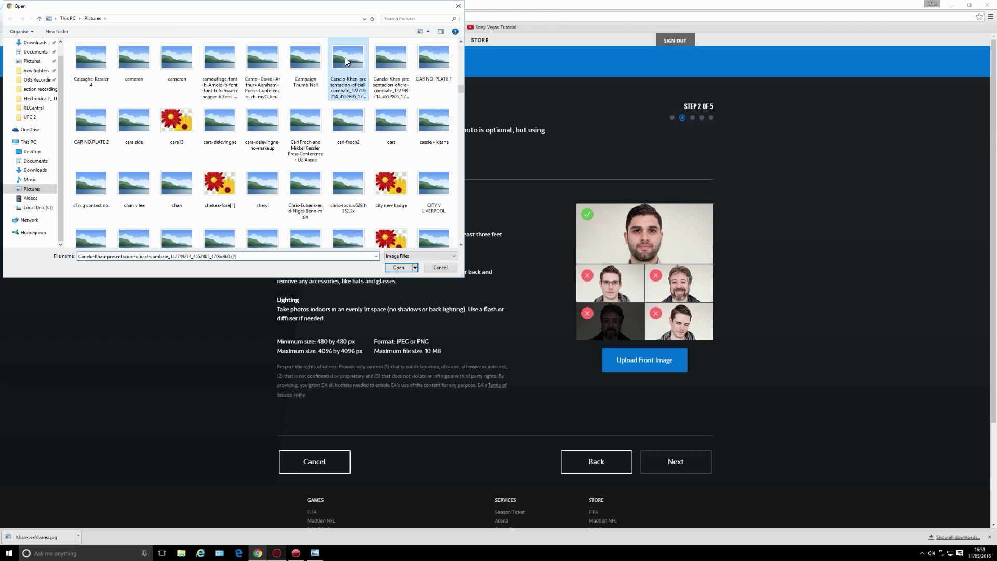
click(398, 268)
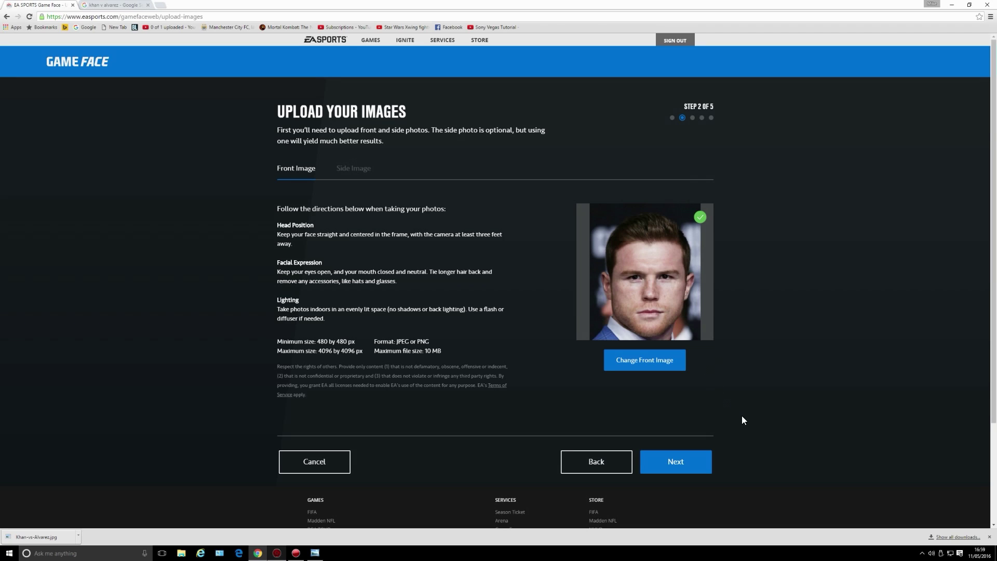
click(675, 461)
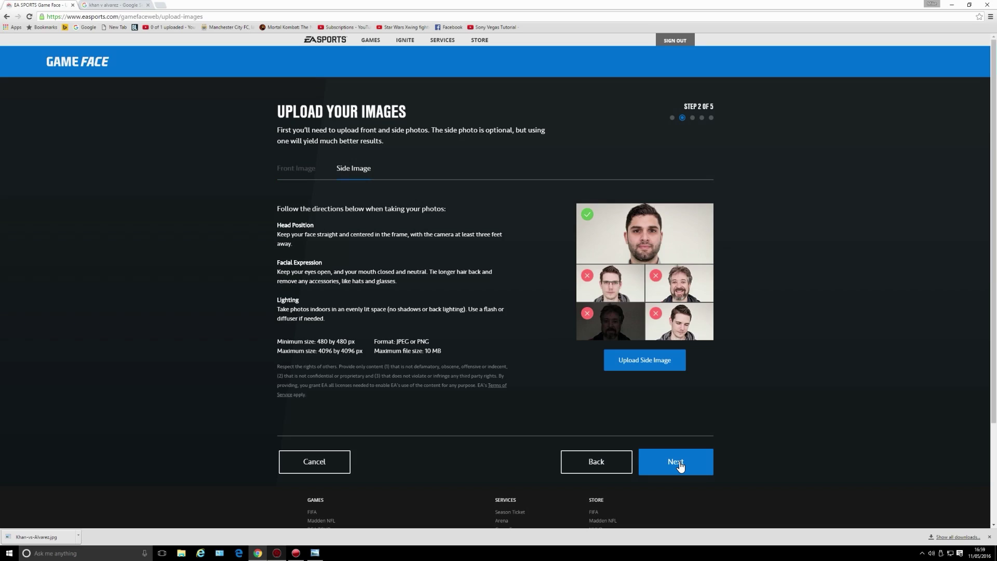
Step: Start the side image upload and preview the Canelo-Khan and "Khan-vs-Alvarez (2)" photos from File Explorer's recent files
click(655, 360)
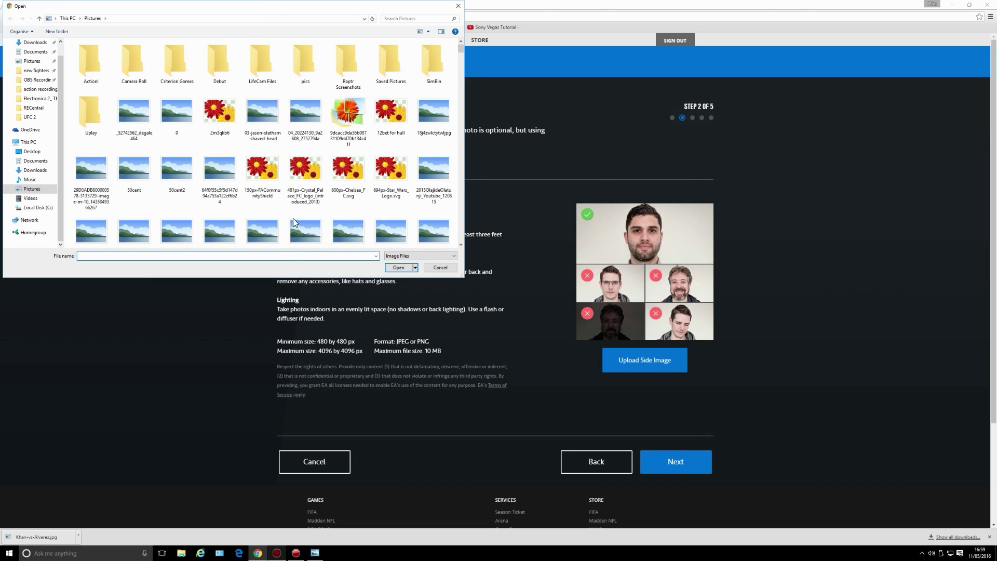
click(182, 553)
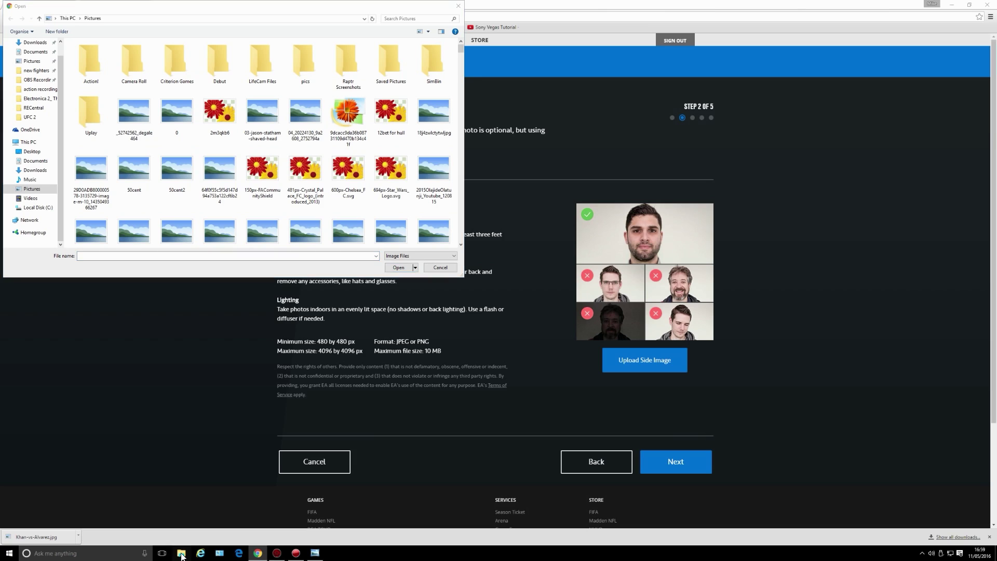
scroll(474, 431, down, 2)
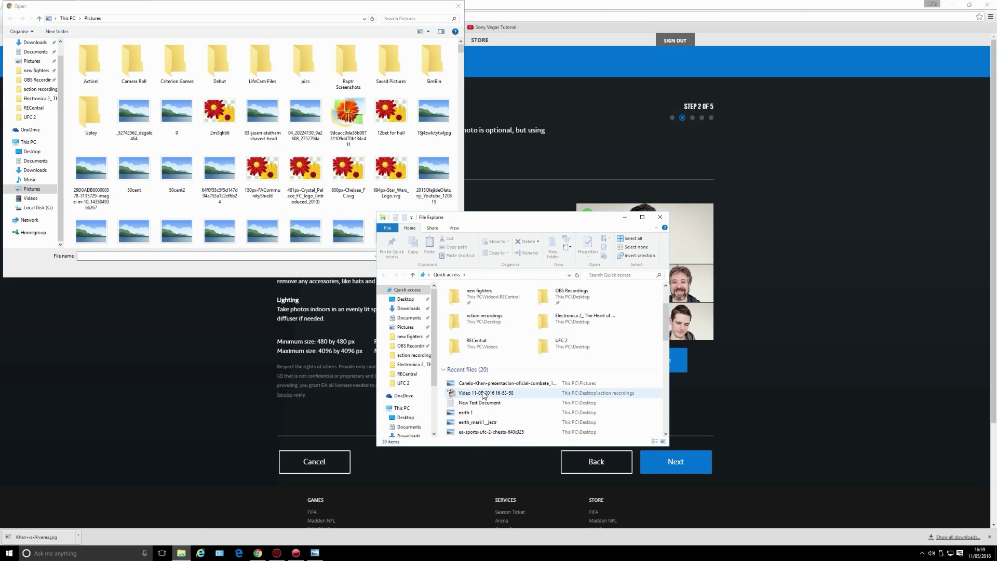
double_click(490, 384)
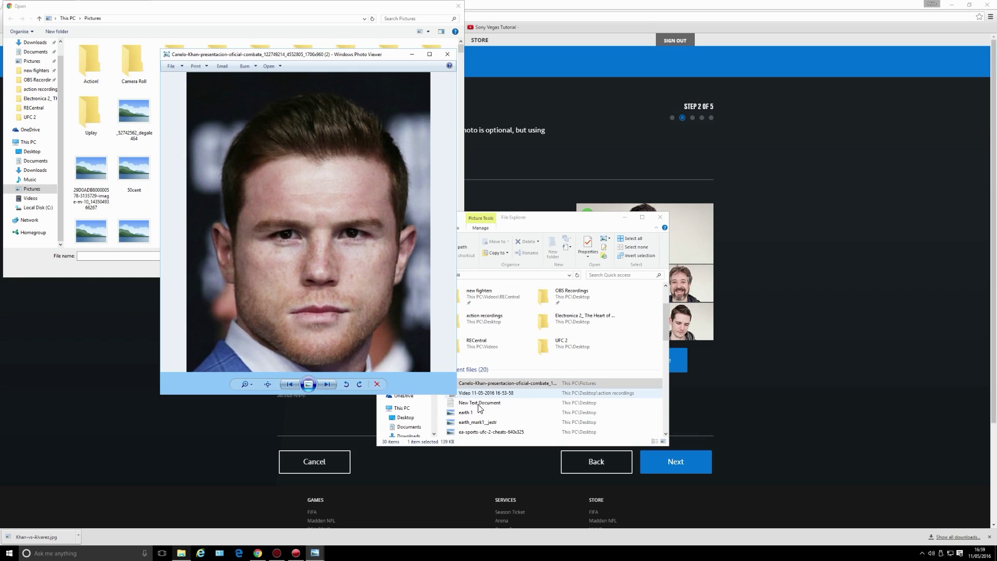
scroll(483, 435, down, 1)
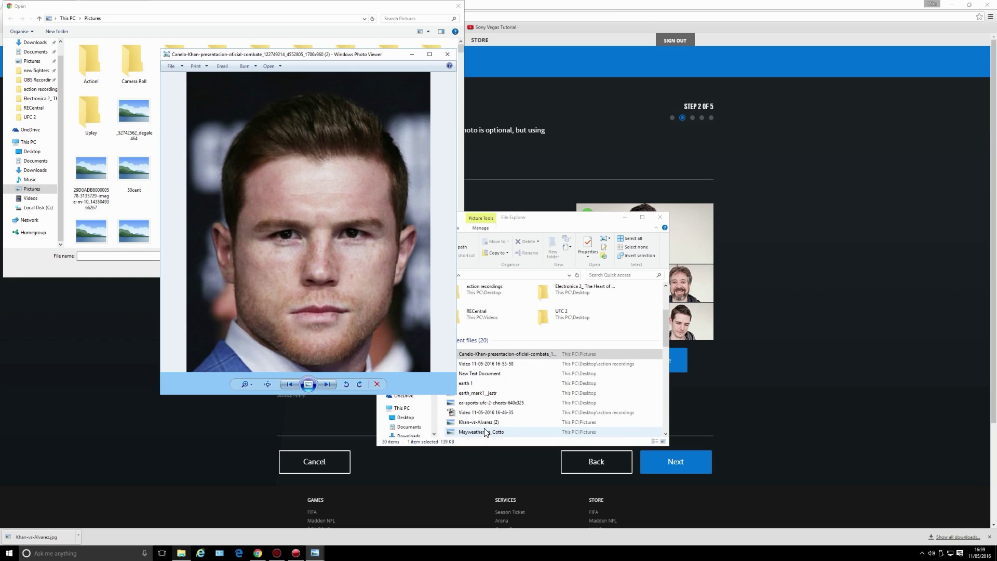
double_click(484, 422)
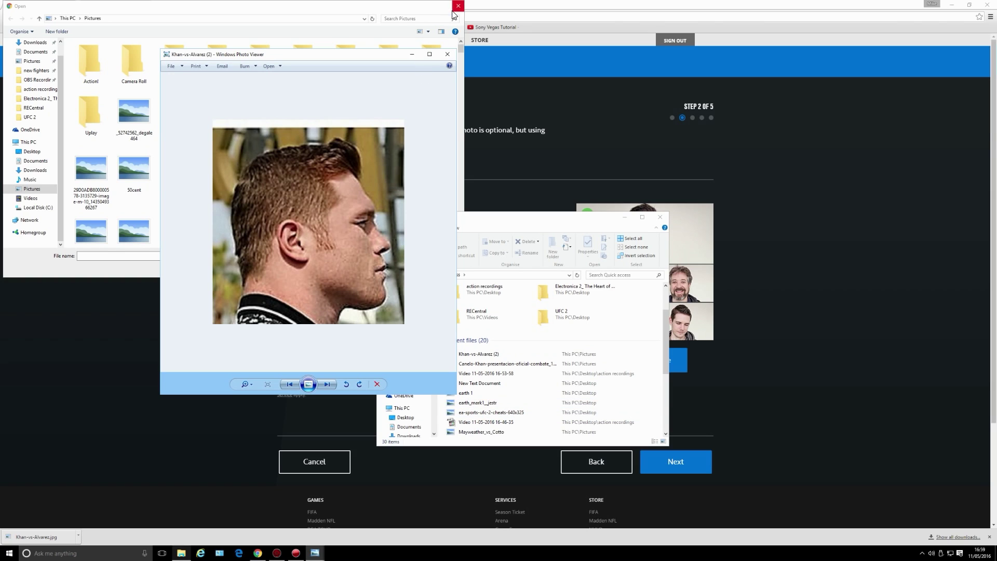
click(447, 54)
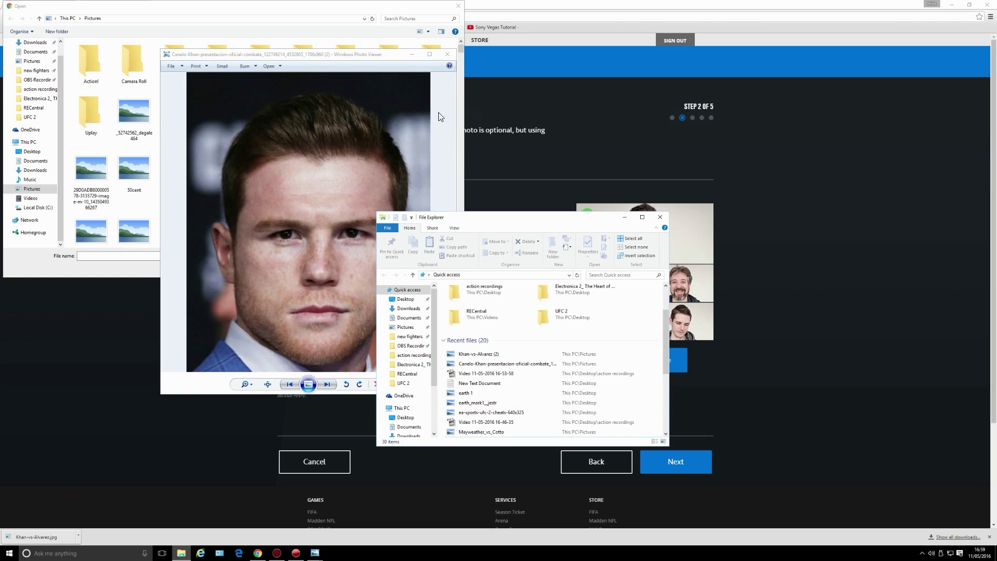
click(447, 54)
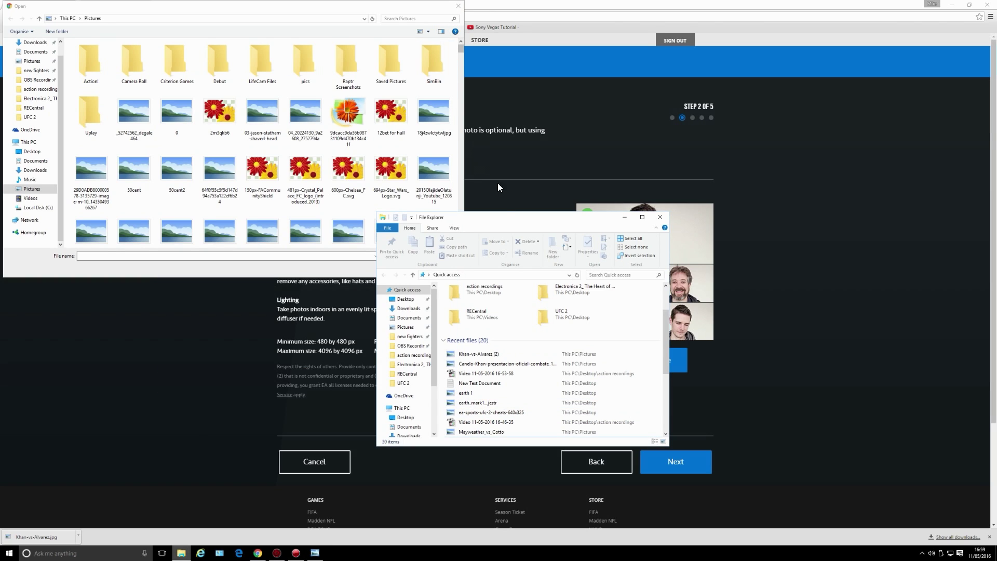
click(661, 217)
Step: Upload "Khan-vs-Alvarez (2)" from the Pictures folder as the side image and continue to the image adjustments
scroll(264, 187, down, 10)
scroll(265, 177, down, 15)
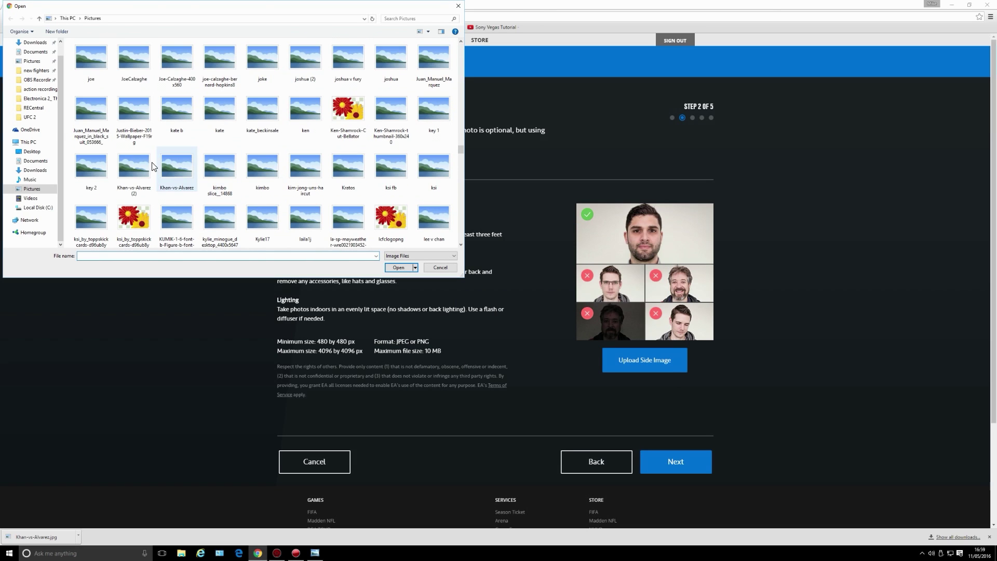
click(134, 167)
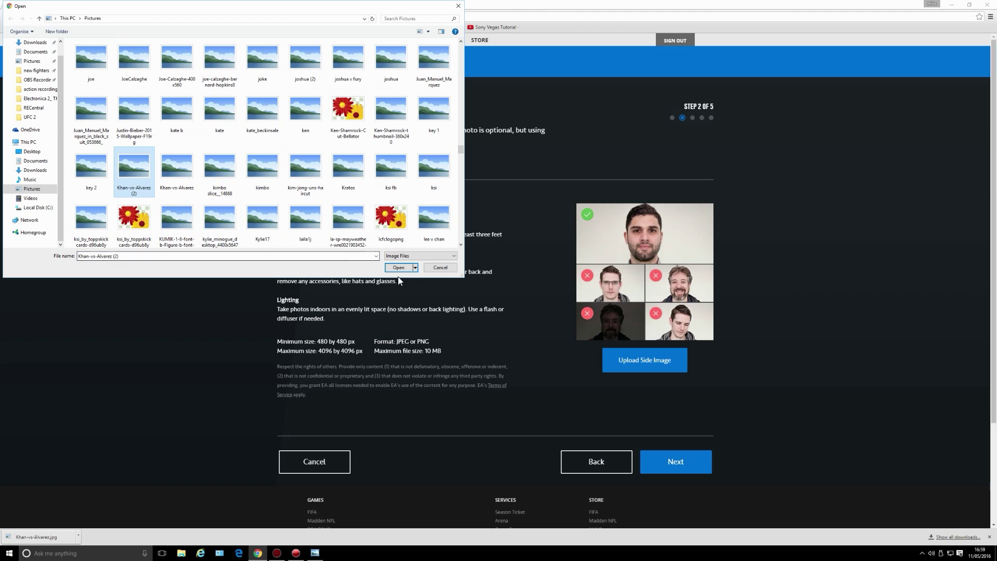
click(398, 267)
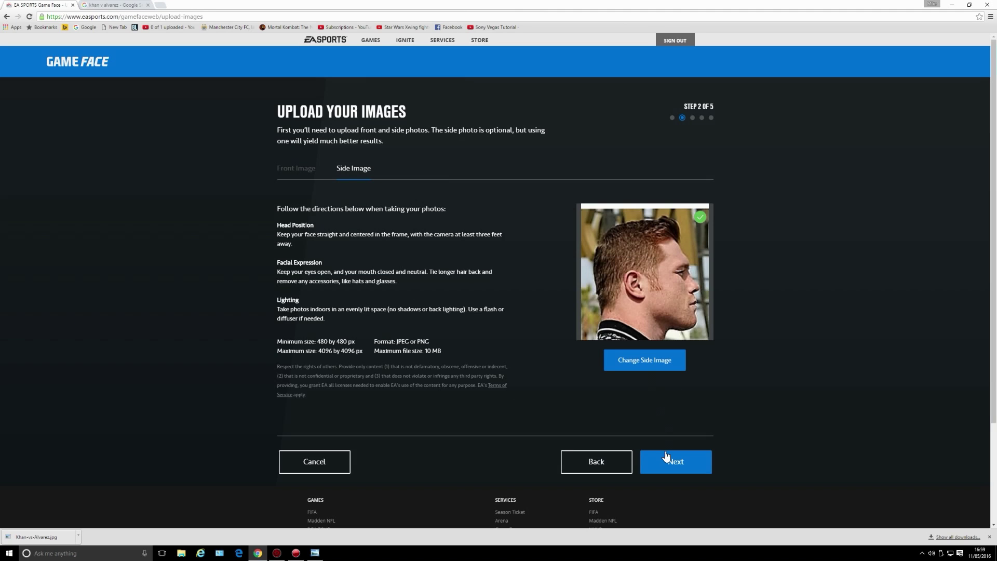
click(680, 465)
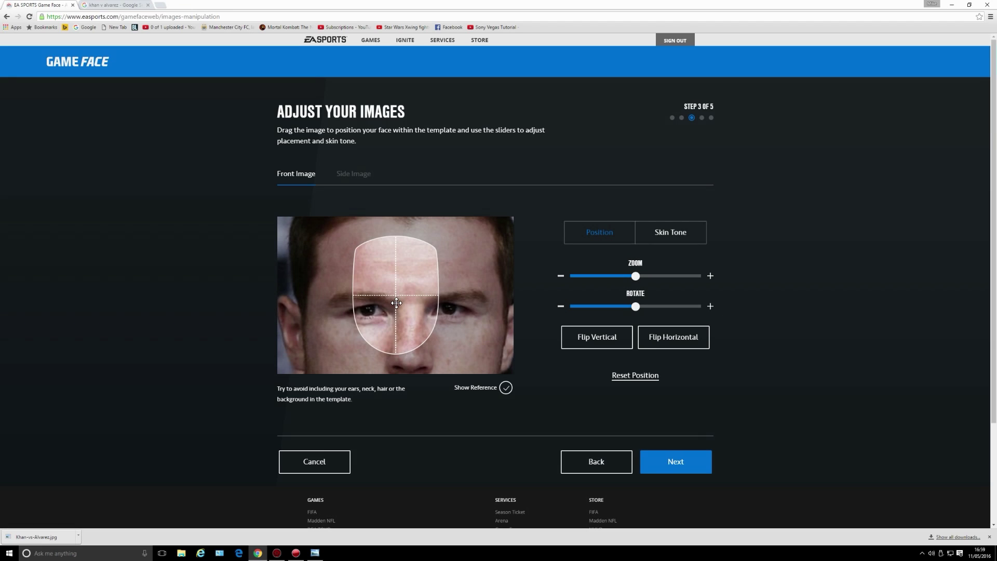
Step: Zoom out and reposition the front photo so the face fits the template, and continue to the side image
drag(404, 301, 383, 257)
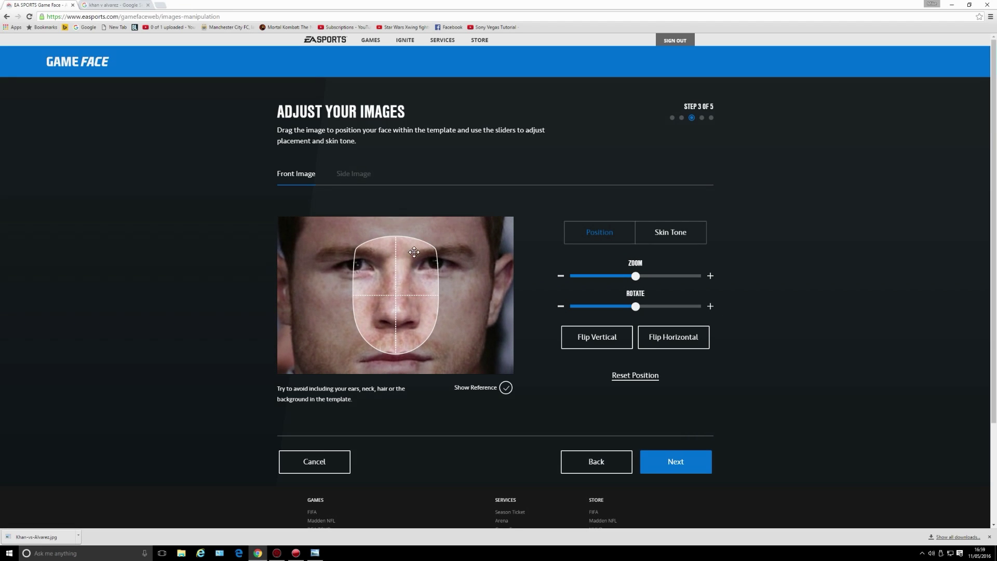
drag(638, 281, 598, 283)
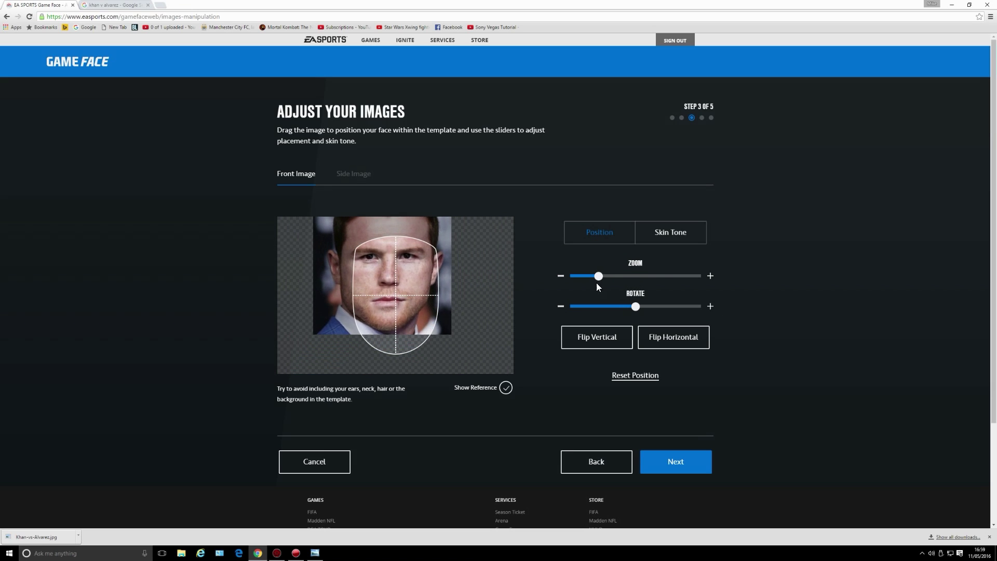
drag(377, 297, 387, 318)
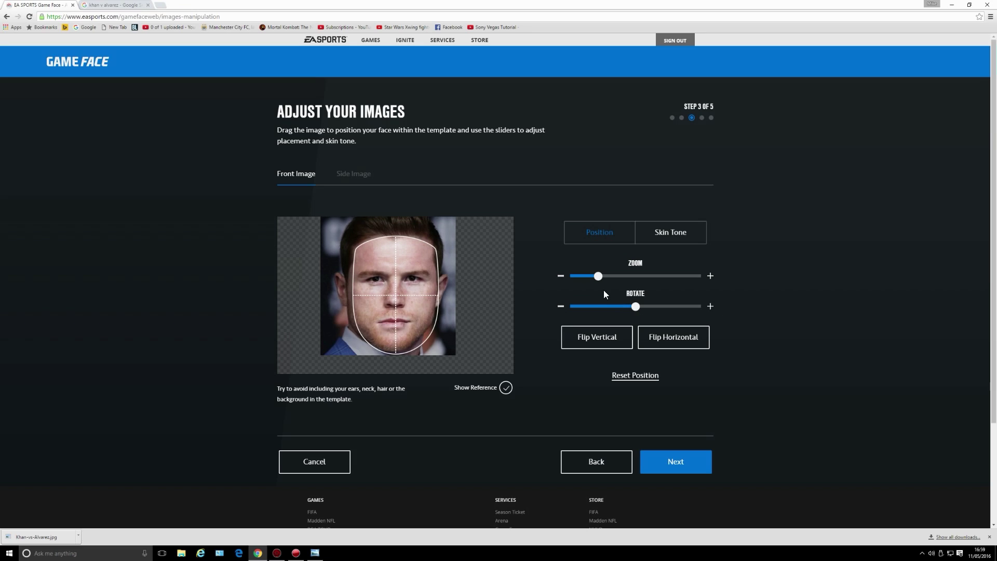
drag(599, 277, 601, 276)
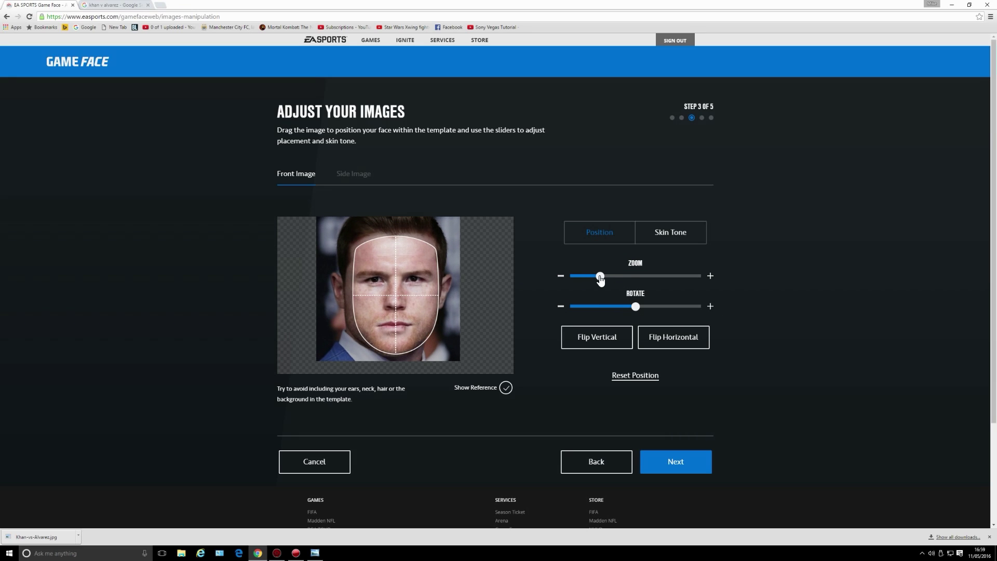
drag(411, 303, 412, 302)
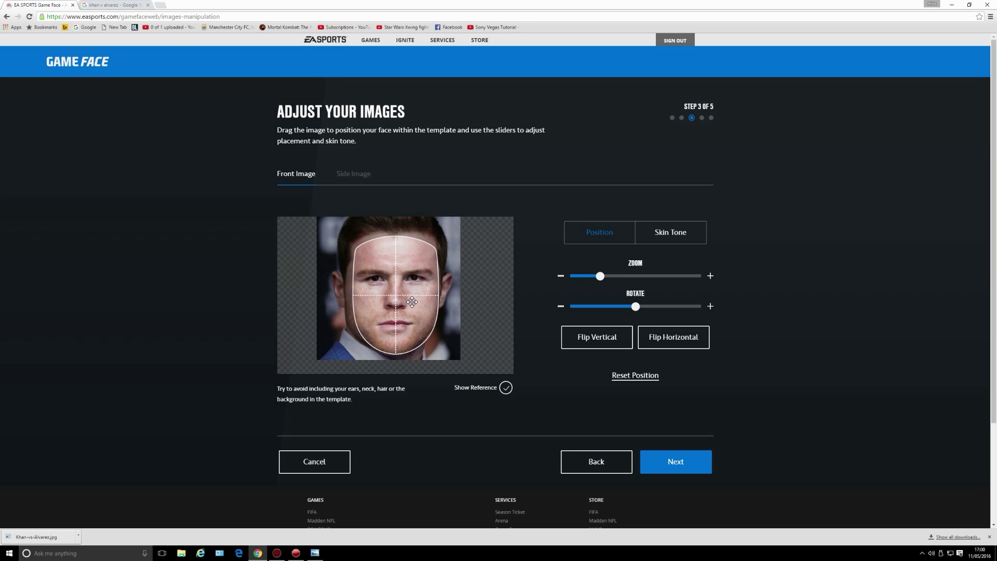
drag(412, 301, 399, 314)
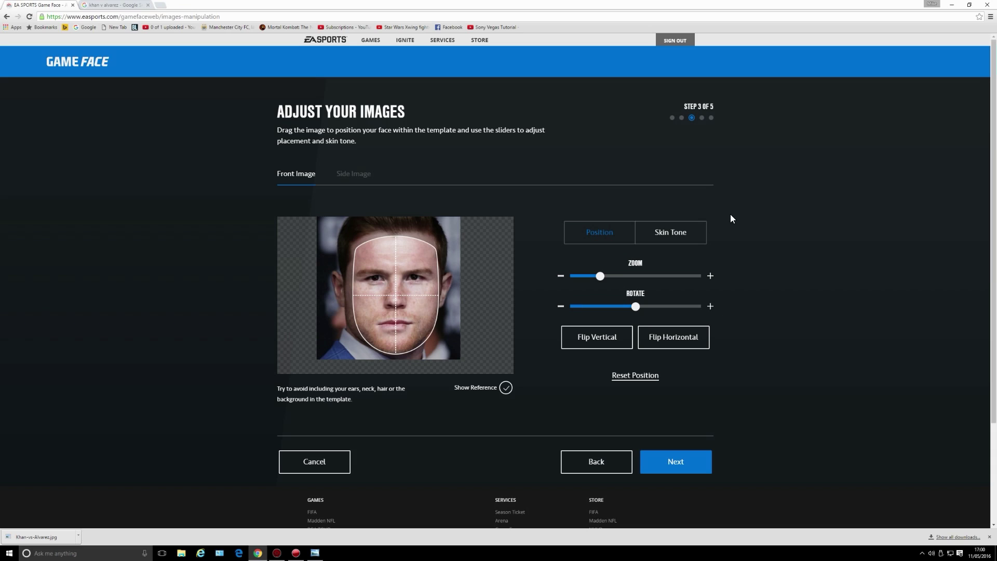
click(674, 466)
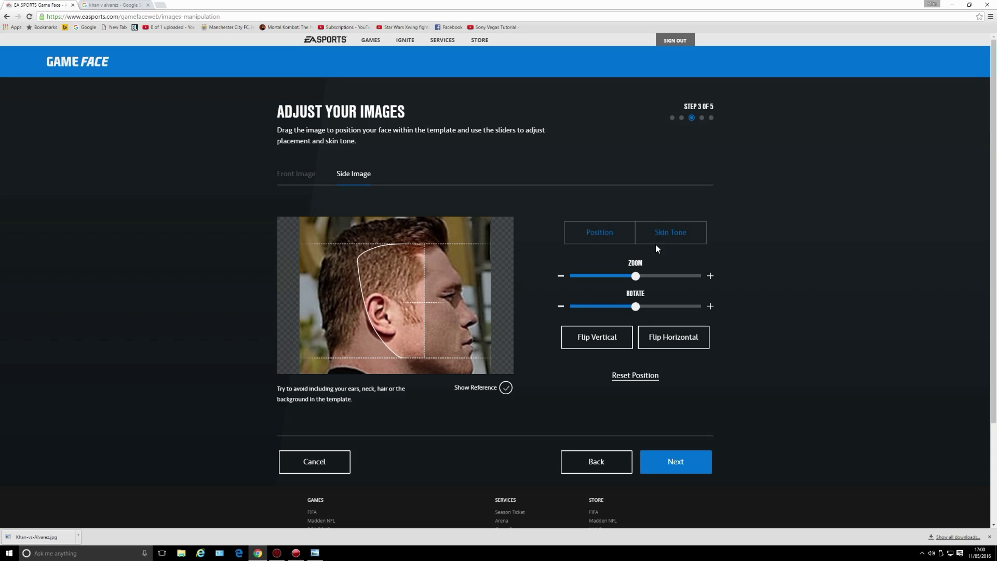
Step: Try a different skin tone color on the side image, and reset the skin tone
click(665, 234)
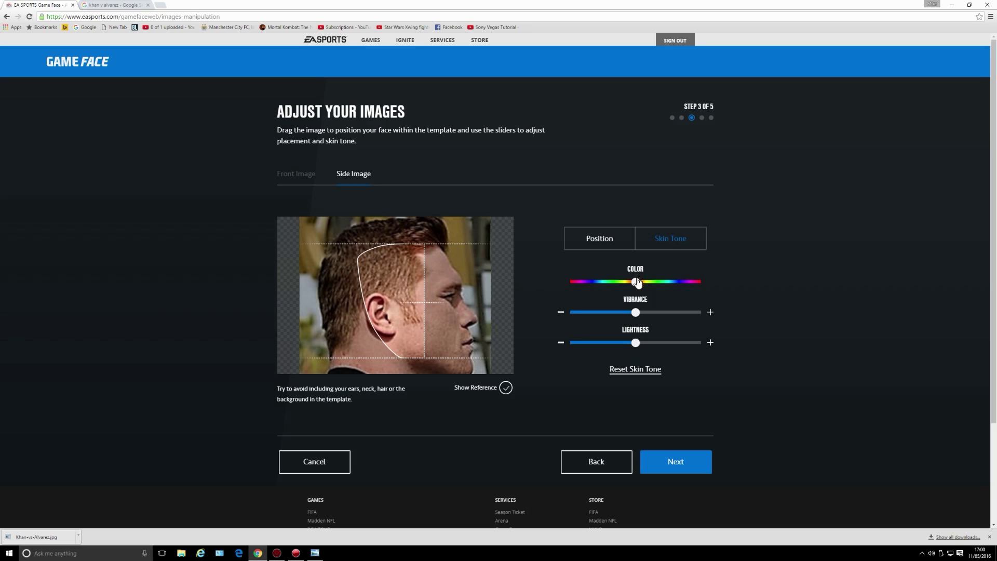
drag(637, 282, 686, 283)
click(637, 285)
drag(638, 291, 637, 294)
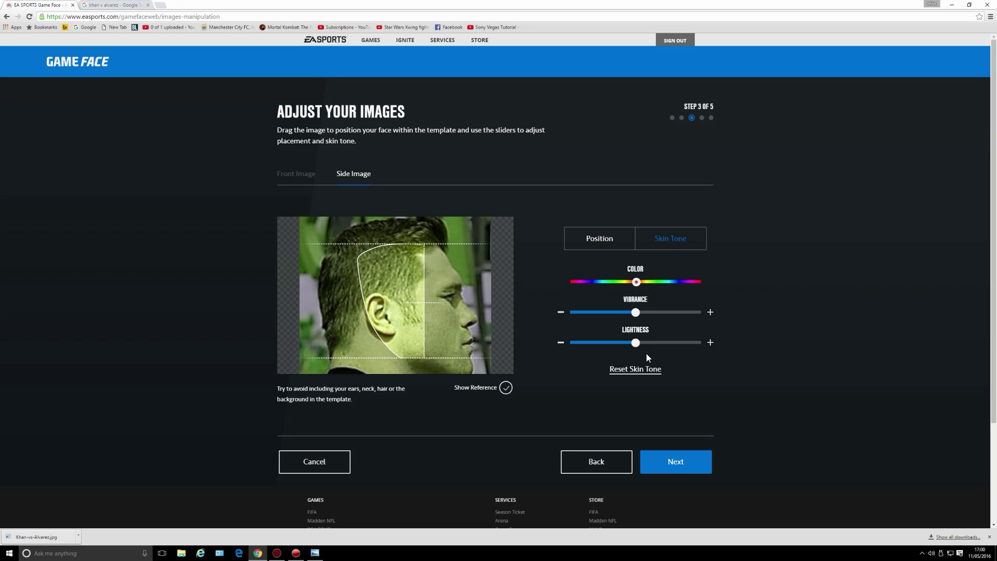
click(634, 370)
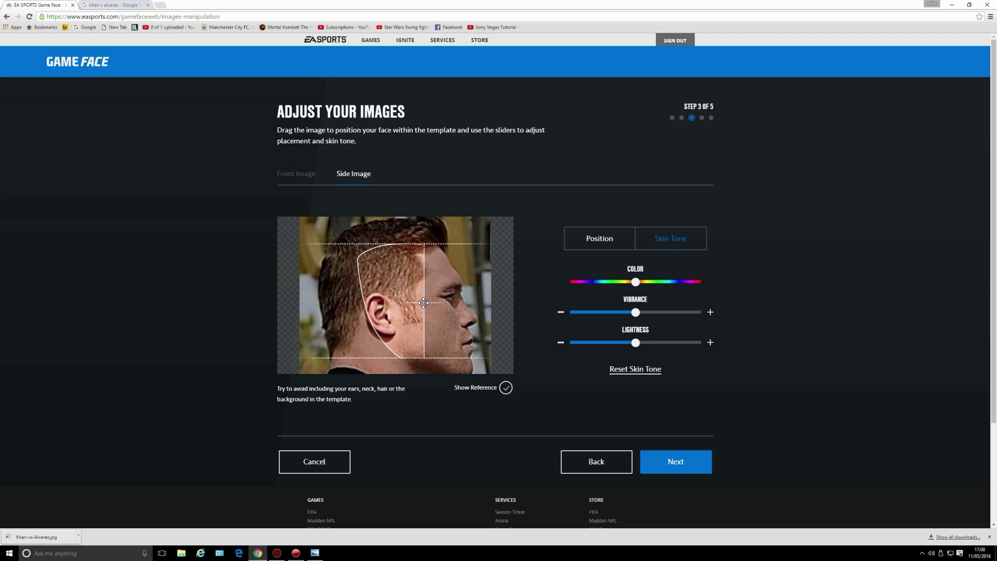
Step: Adjust the side photo's zoom and position so the profile fits the template, and continue to the facial markers
click(615, 240)
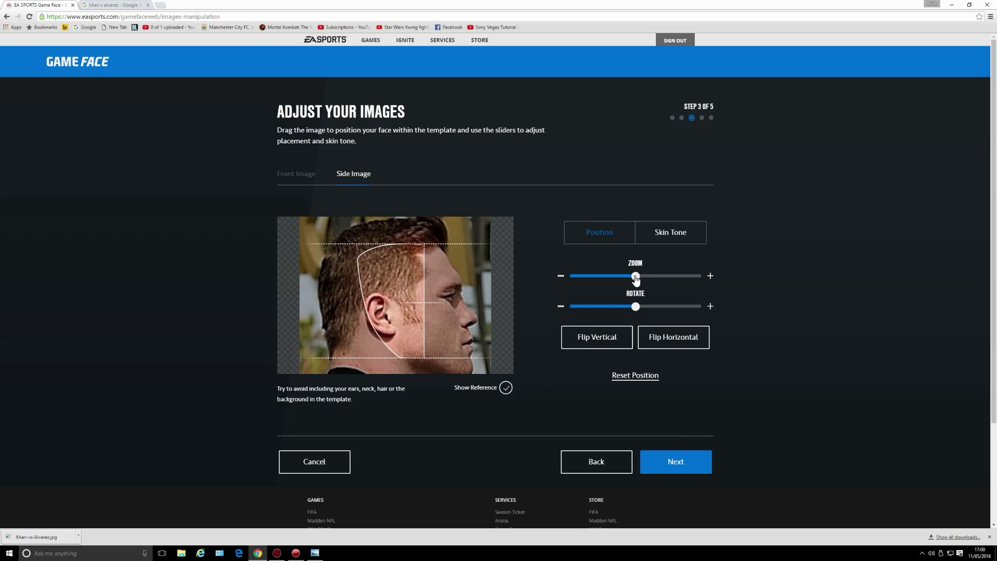
drag(636, 279, 609, 276)
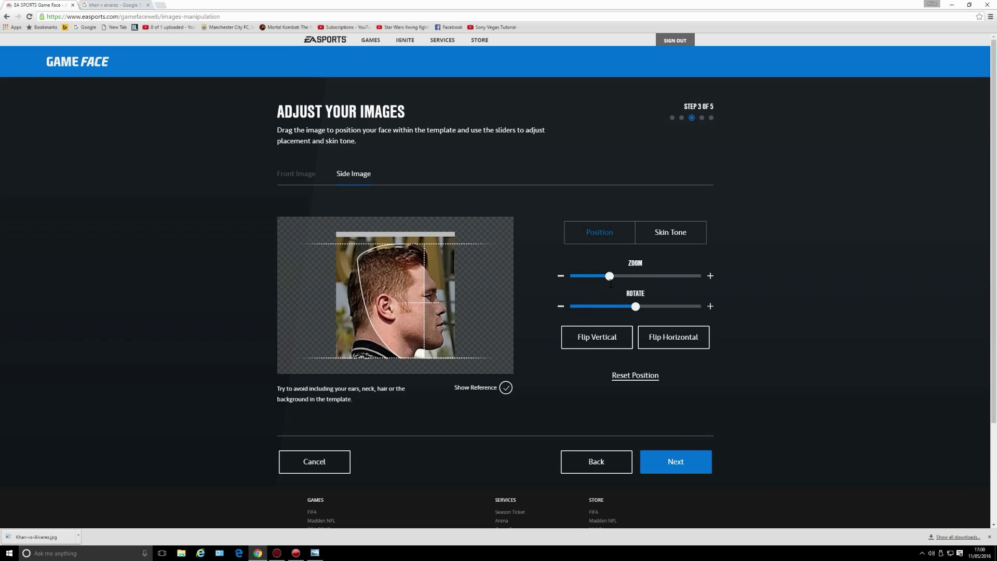
click(504, 390)
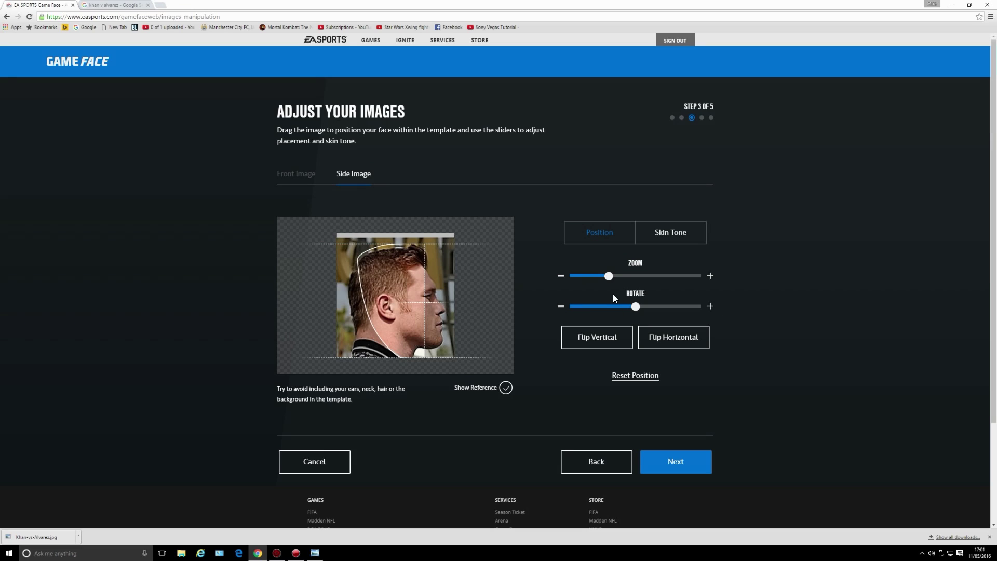
drag(611, 281, 646, 270)
drag(477, 311, 425, 287)
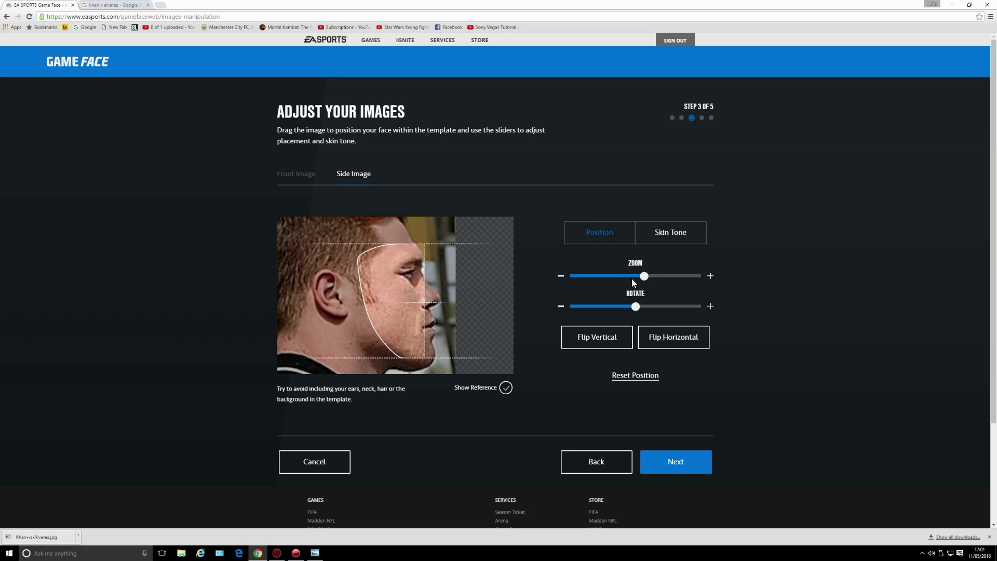
drag(646, 279, 641, 281)
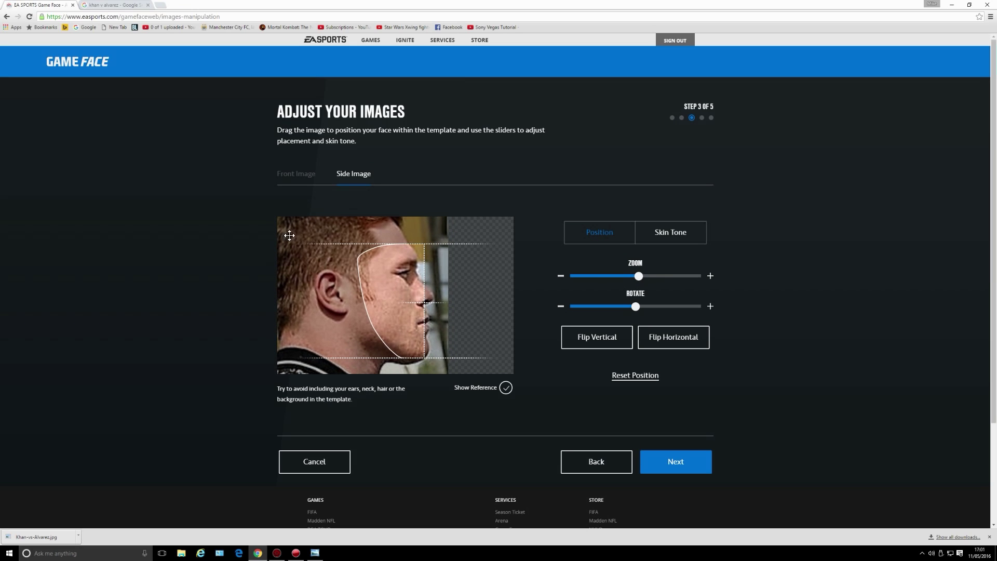
drag(396, 305, 402, 305)
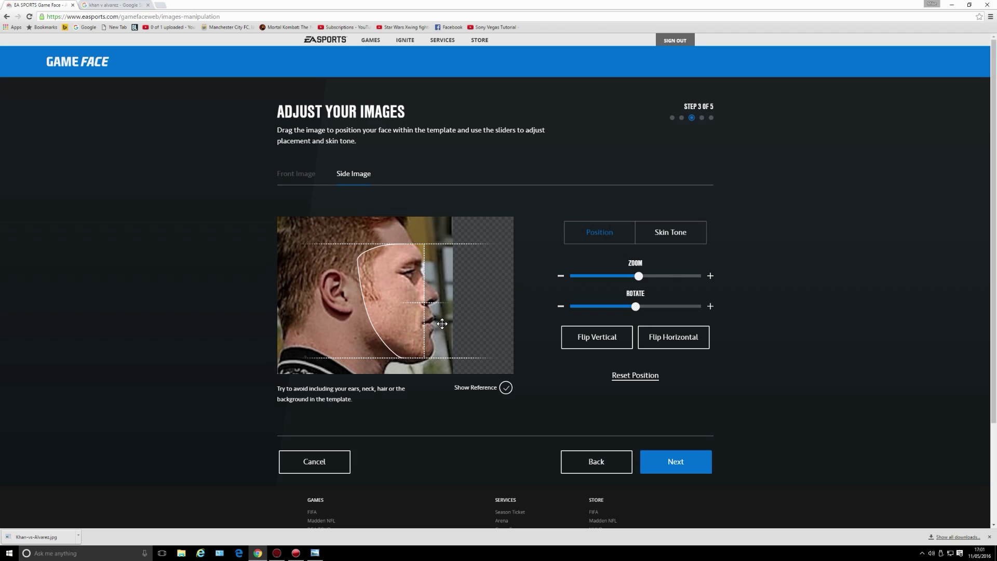
click(678, 466)
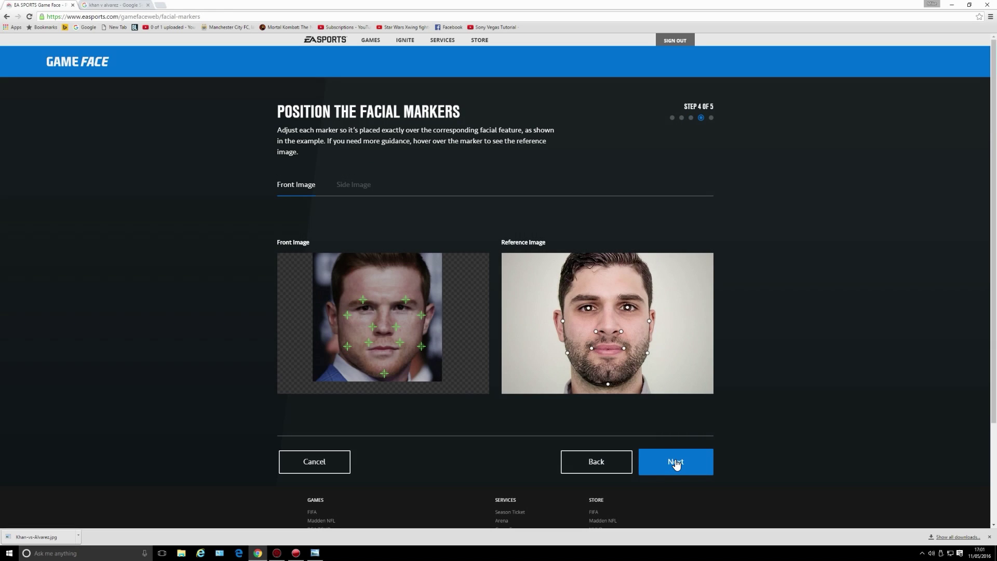
Step: Place the front image's facial markers over the matching features as in the reference image, and continue to the side image
mouse_move(365, 302)
mouse_move(365, 301)
mouse_down()
mouse_move(367, 311)
mouse_move(405, 301)
mouse_move(404, 312)
mouse_move(340, 318)
mouse_up()
mouse_move(349, 317)
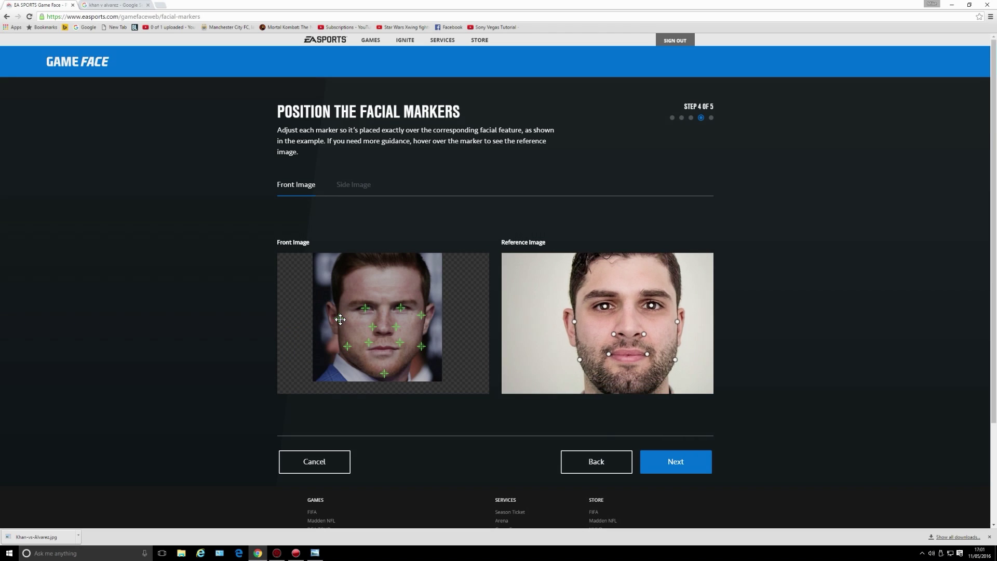
mouse_move(426, 322)
mouse_down()
mouse_move(374, 330)
mouse_move(398, 338)
mouse_move(366, 354)
mouse_move(405, 352)
mouse_move(349, 351)
mouse_up()
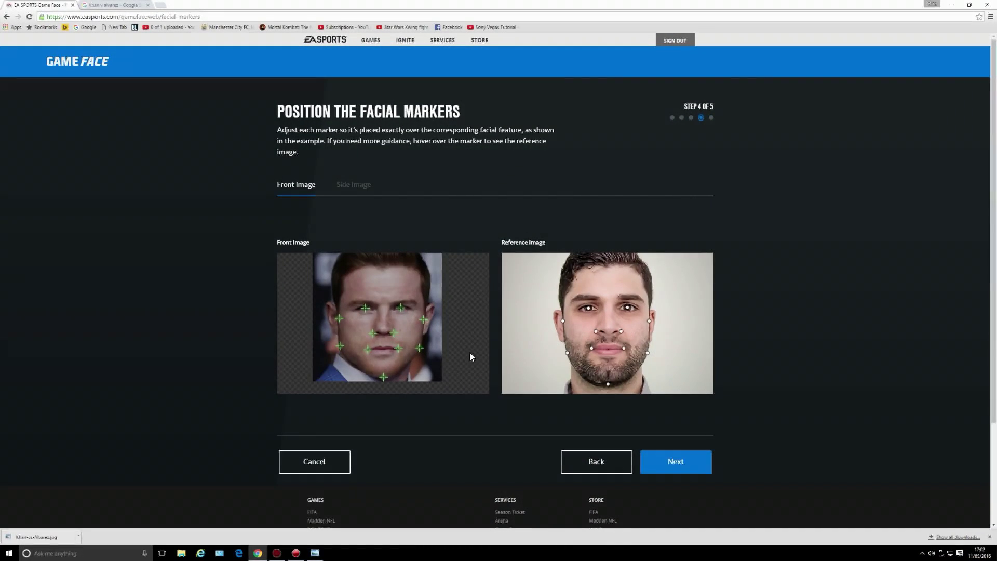
mouse_move(384, 377)
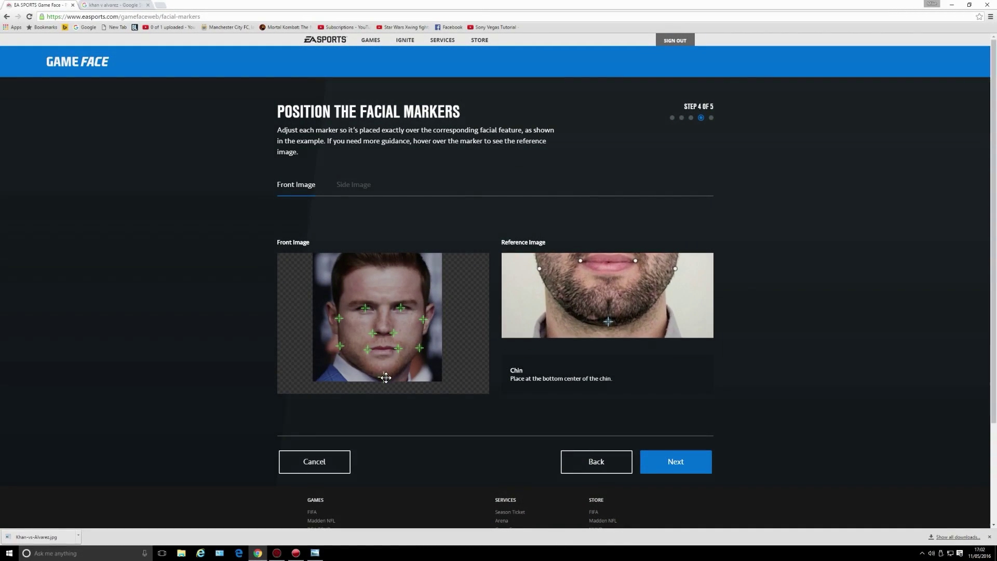
click(666, 464)
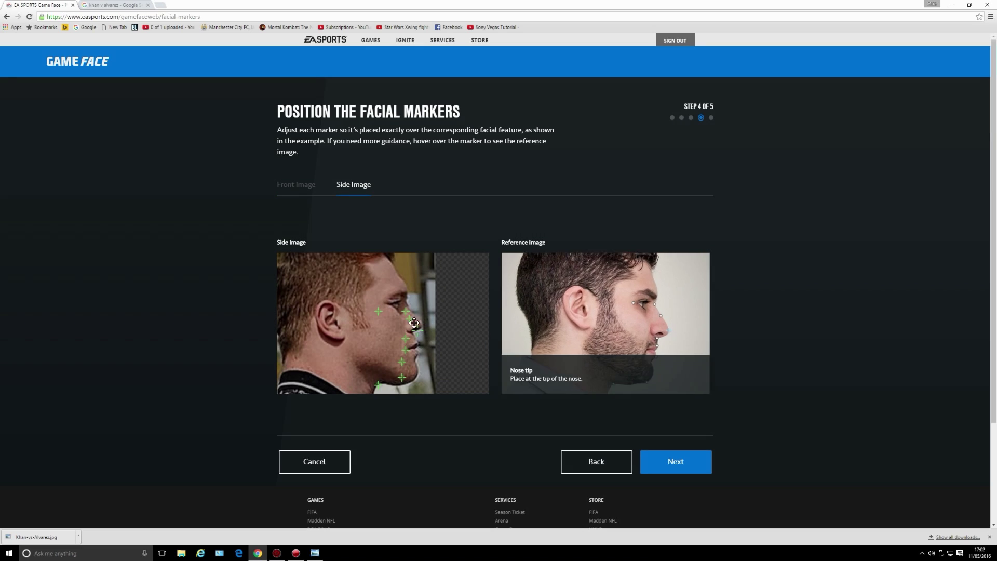
Step: Place the side image's eye, nose and lip markers over the matching features of the profile
mouse_move(378, 313)
mouse_move(377, 314)
mouse_down()
mouse_move(409, 307)
mouse_move(423, 322)
mouse_move(412, 302)
mouse_move(418, 319)
mouse_up()
mouse_move(408, 313)
mouse_move(420, 331)
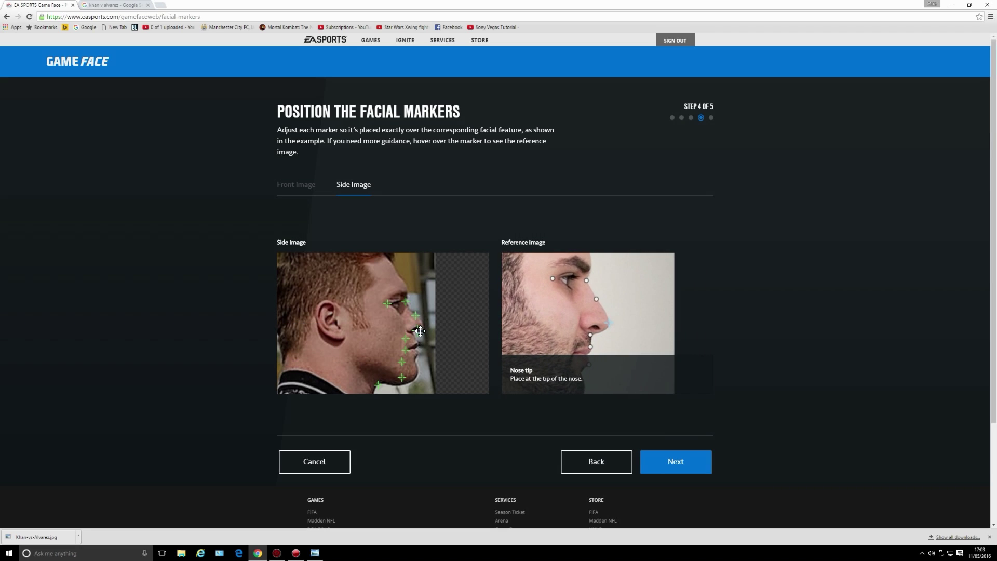
mouse_move(420, 330)
mouse_down()
mouse_move(408, 339)
mouse_move(420, 341)
mouse_move(408, 359)
mouse_move(418, 354)
mouse_up()
mouse_move(407, 339)
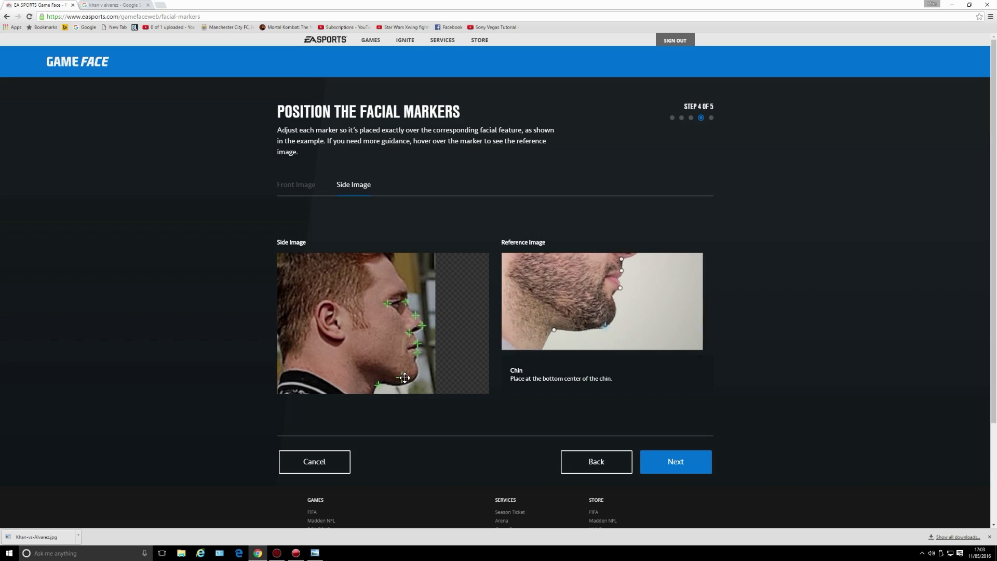
Step: Place the side image's chin and under-chin markers along the jaw, and create the Game Face
drag(402, 377, 418, 375)
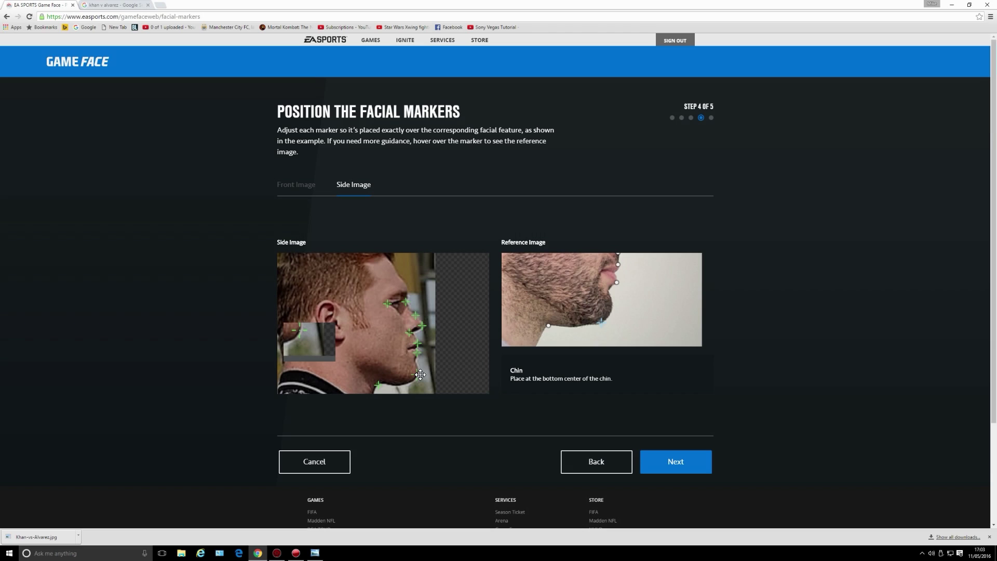
mouse_move(385, 391)
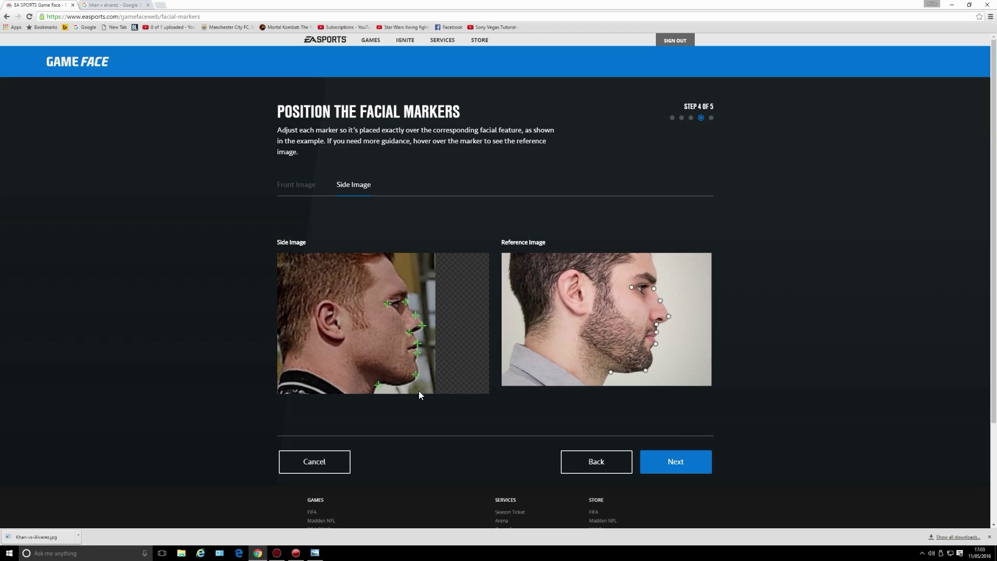
drag(385, 390, 389, 386)
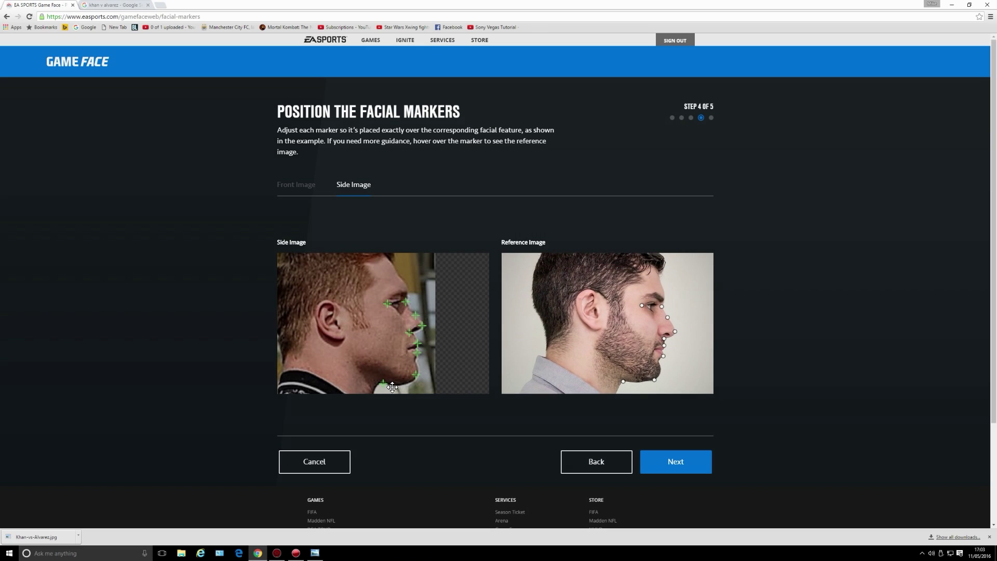
click(679, 462)
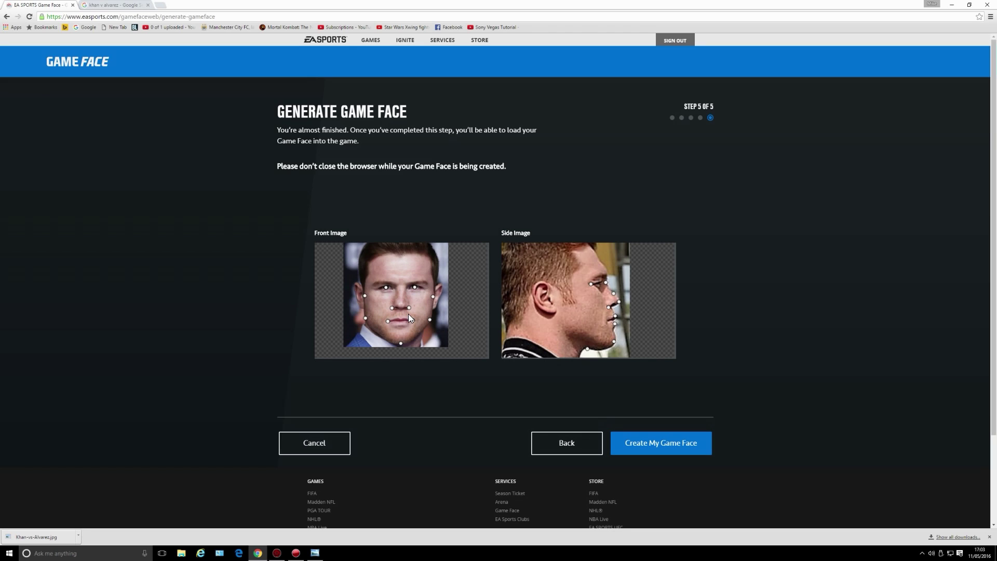
click(658, 443)
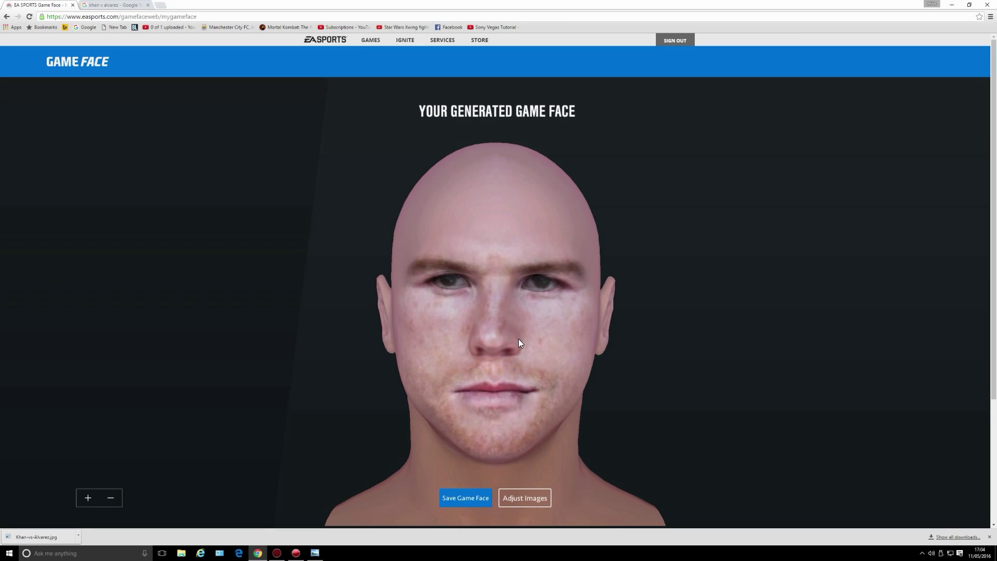
Step: Compare the generated Game Face with the source photos in Windows Photo Viewer and inspect the head model
drag(519, 339, 330, 546)
click(315, 553)
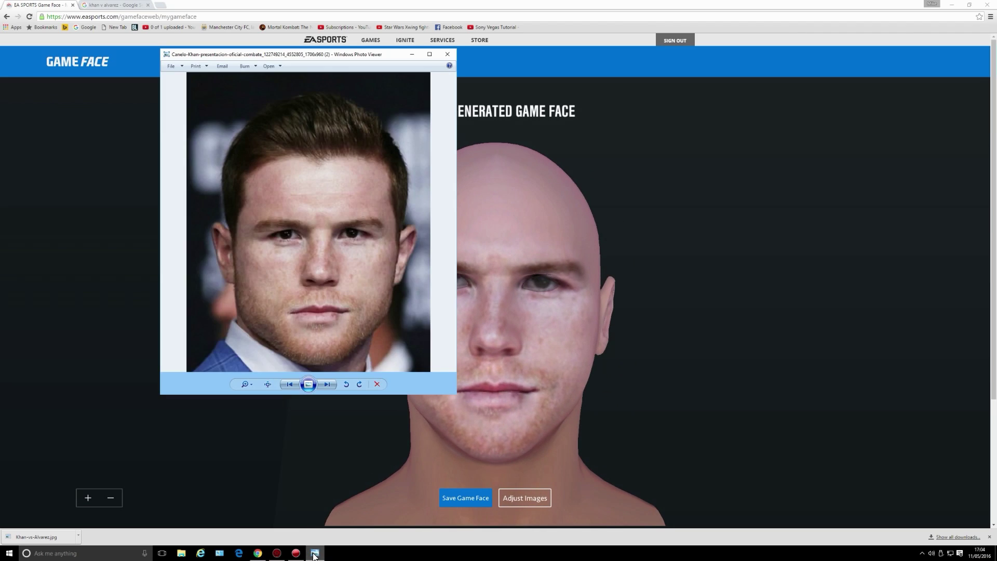
click(329, 384)
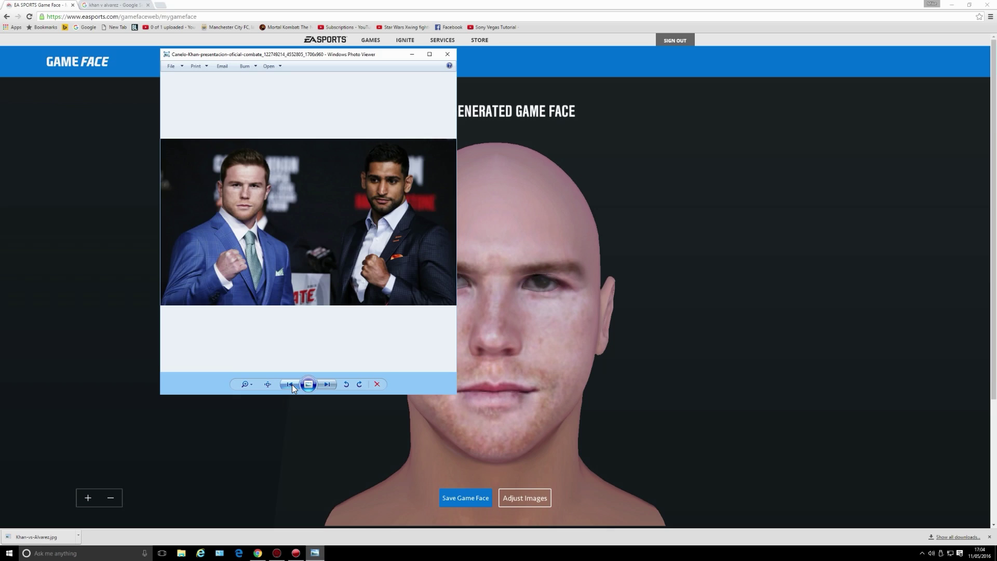
click(291, 385)
click(328, 384)
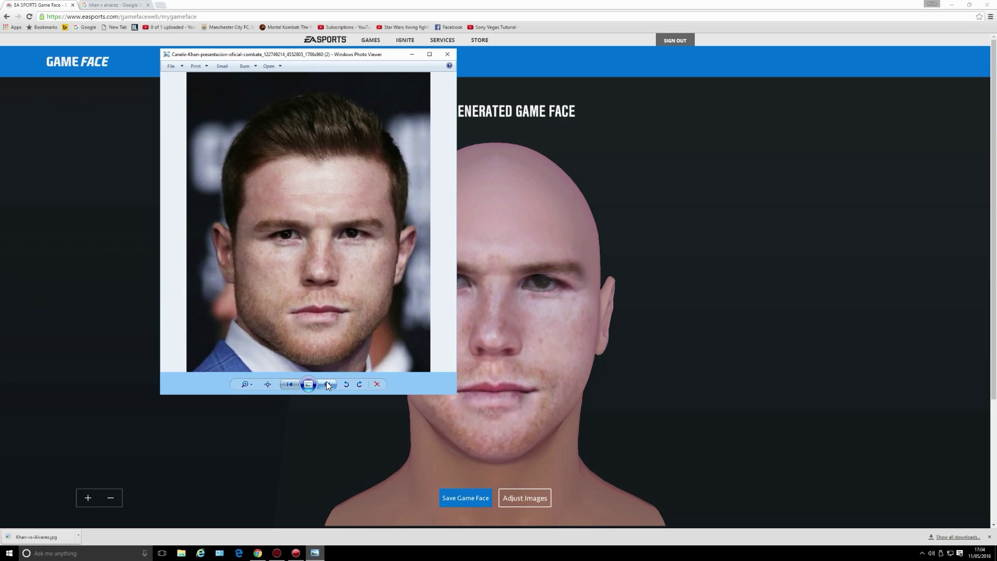
click(448, 54)
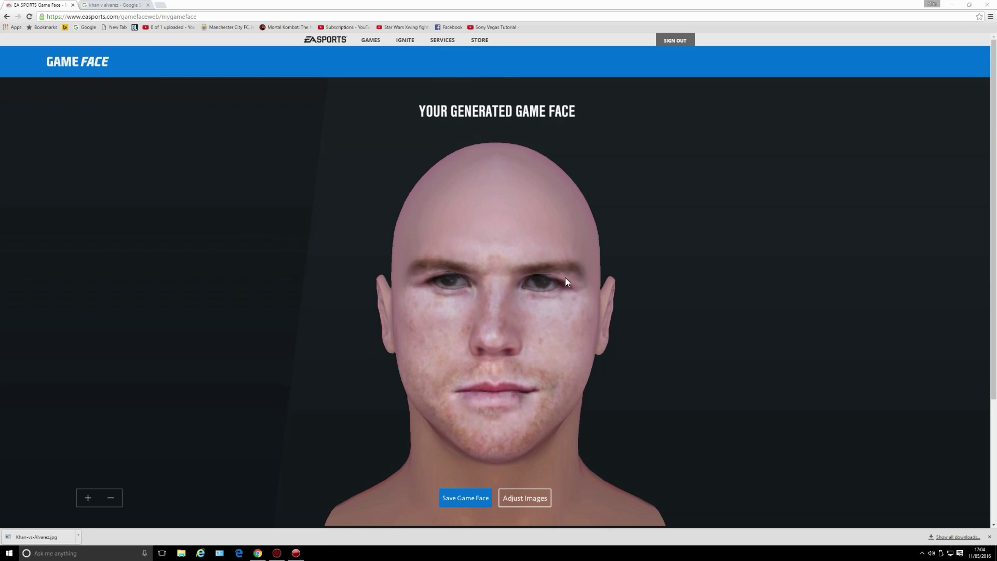
drag(542, 337, 557, 316)
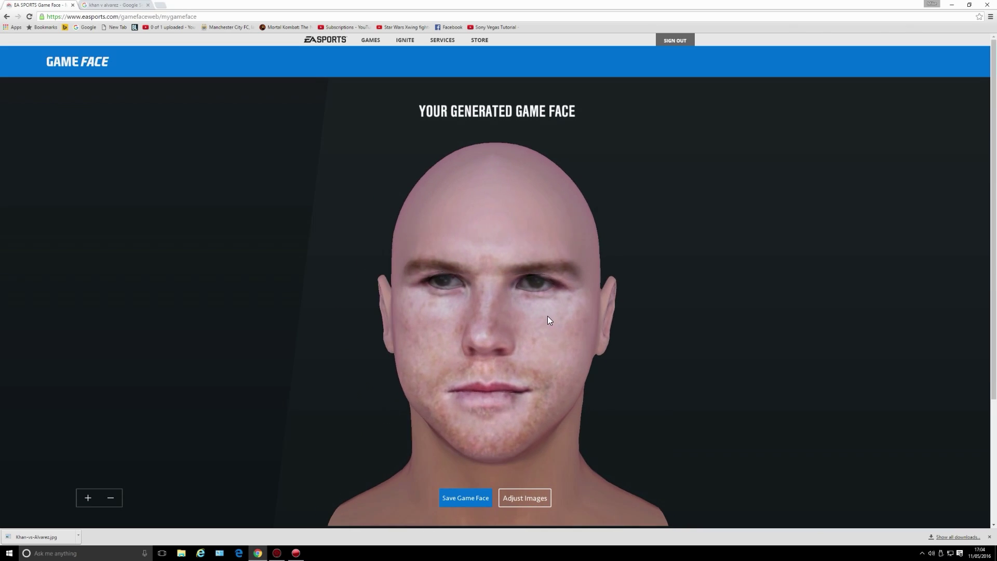
Step: Save the generated Game Face
mouse_move(295, 555)
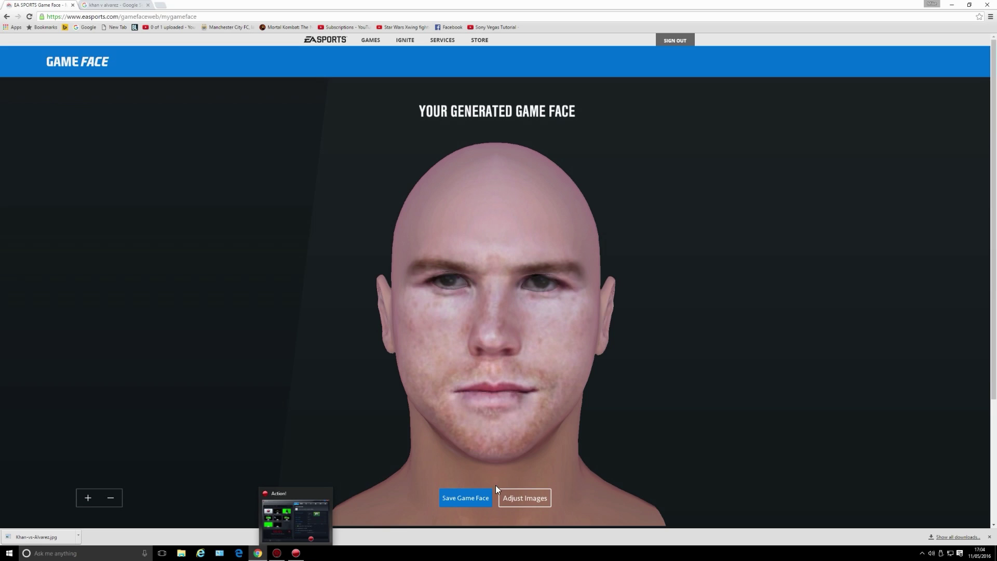
click(465, 497)
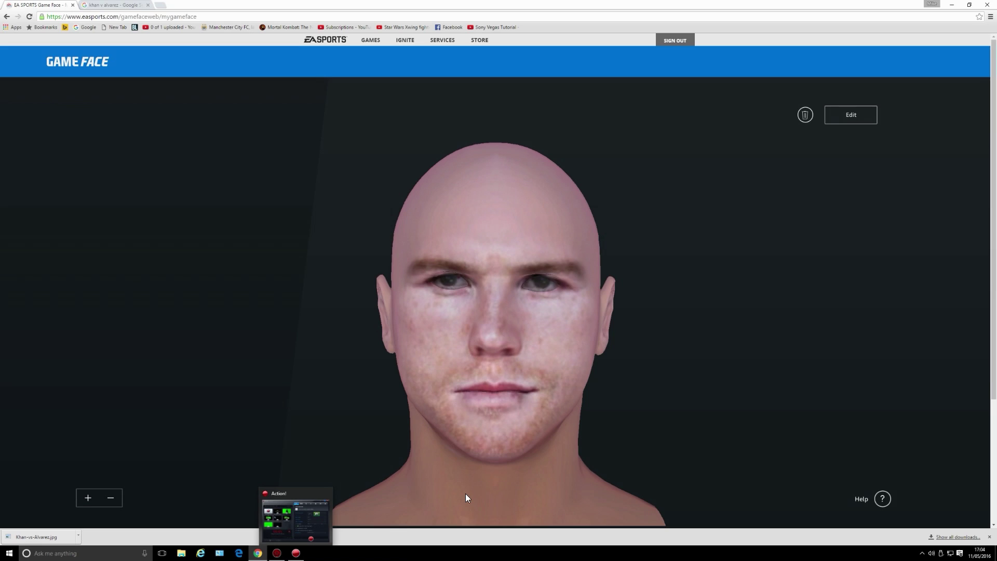
click(852, 115)
Step: Switch to Create Fighter in UFC 2 and open the Head options of the fighter's appearance
click(278, 553)
click(770, 294)
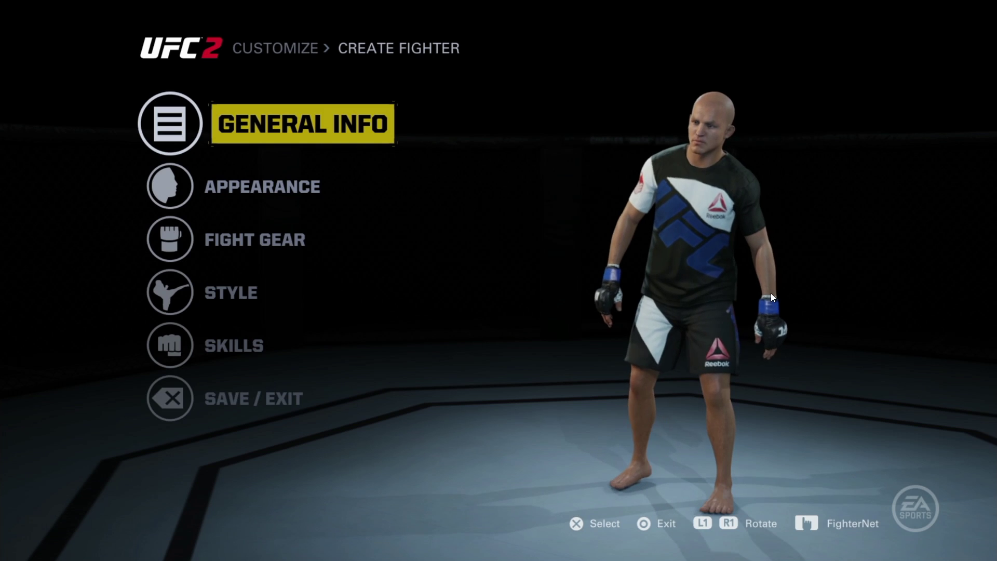
key(Down)
key(Return)
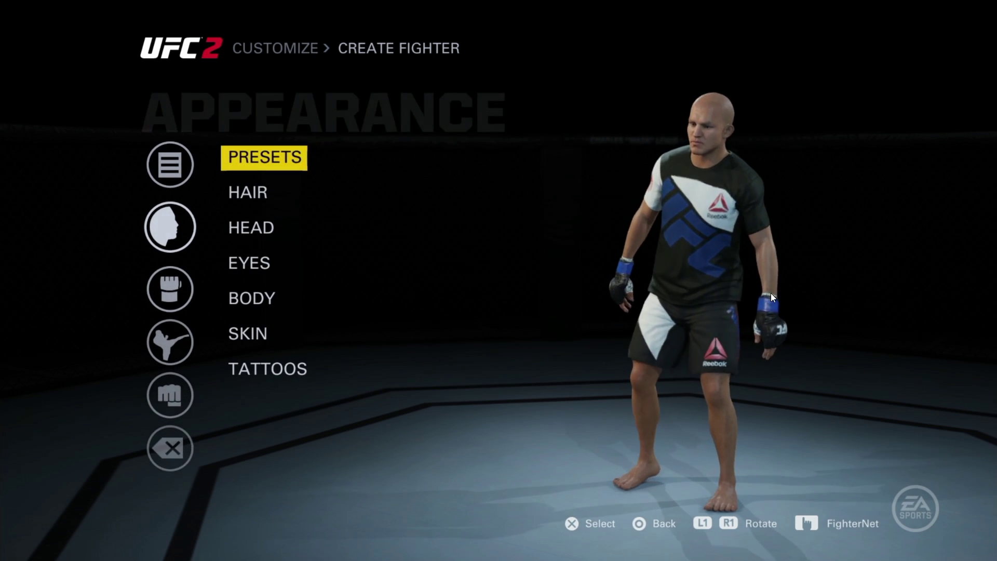
key(Down)
key(Down)
key(Return)
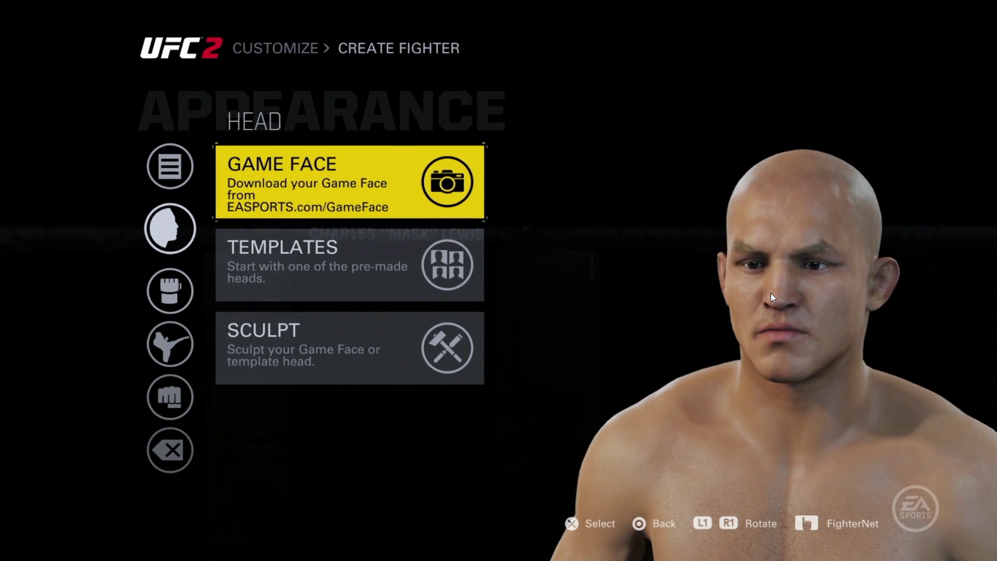
Step: Download the saved Game Face and apply it to the fighter's head
key(Down)
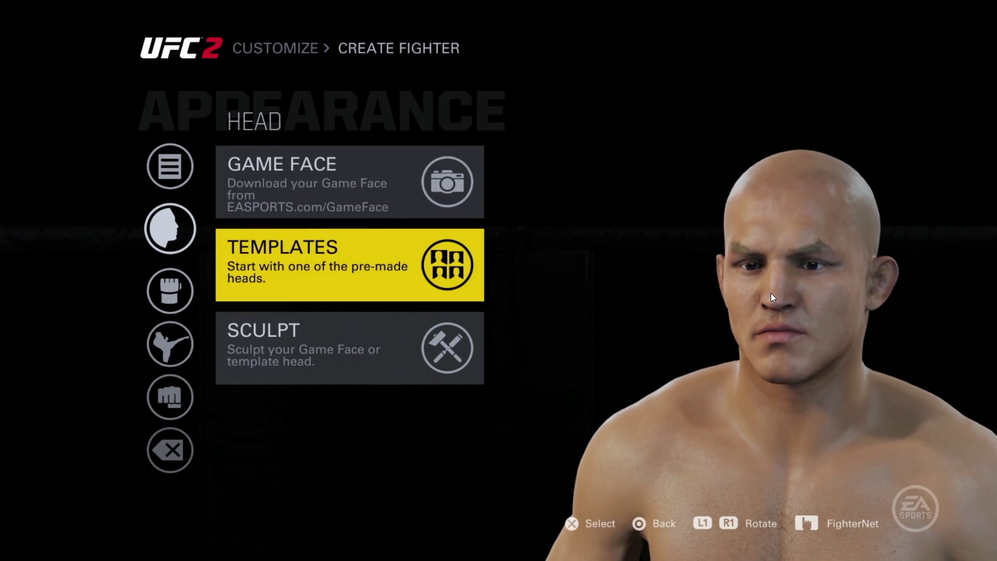
key(Up)
key(Return)
key(Up)
key(Return)
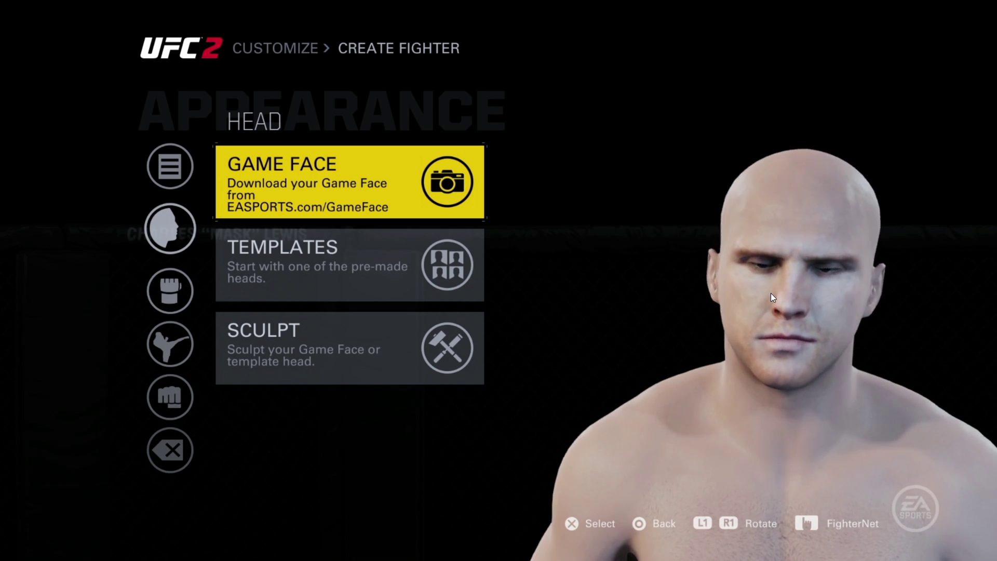
Step: Leave Create Fighter and return to the Customize screen without saving the fighter changes
key(Escape)
key(Escape)
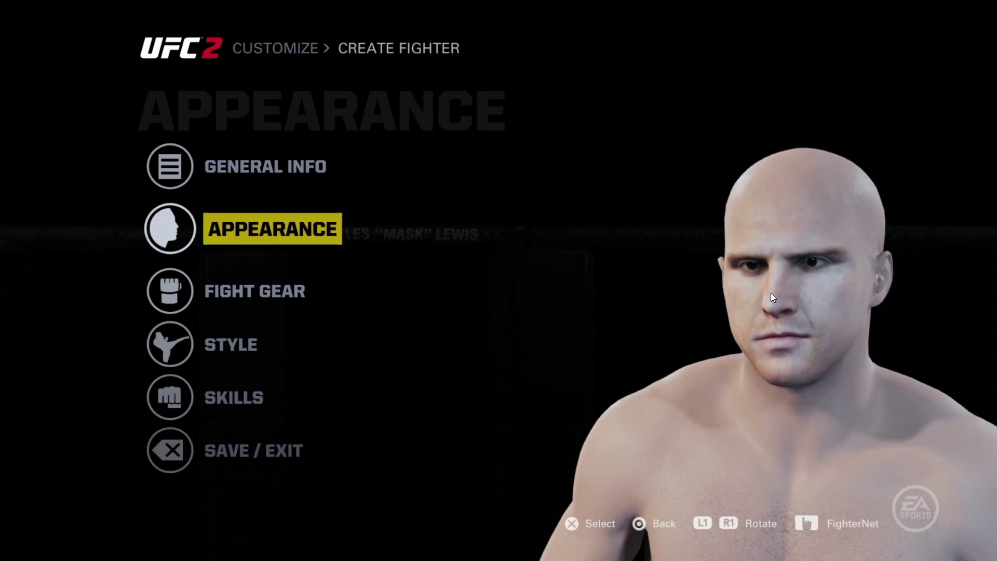
key(Escape)
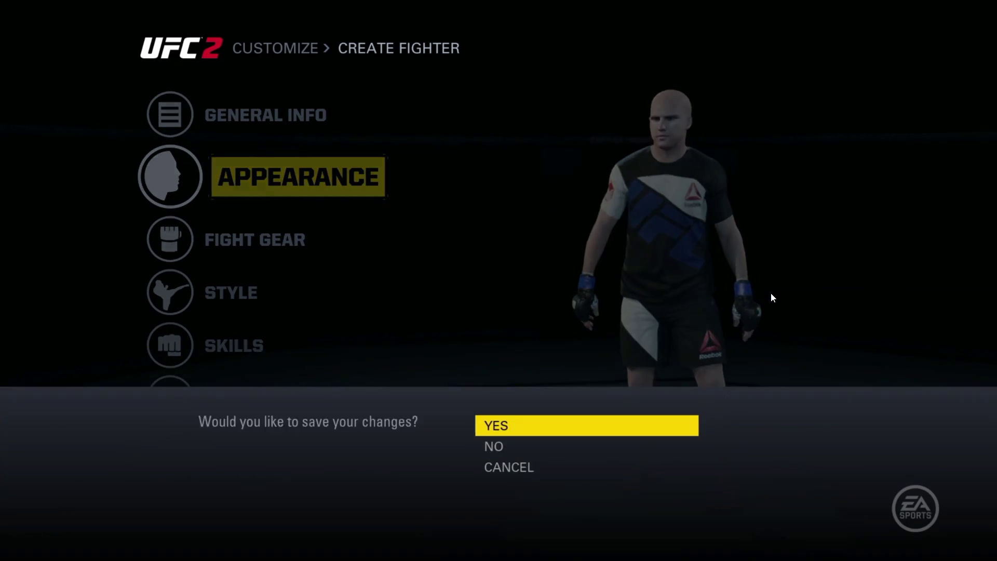
key(Down)
key(Return)
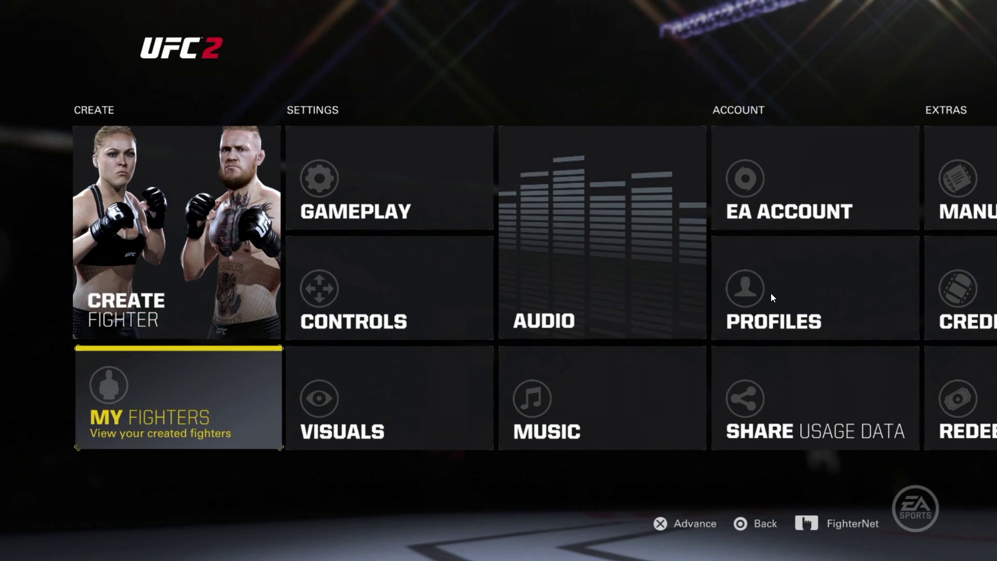
Step: Open My Fighters and look through the created fighters one by one, from Fighter 1 to Fighter 21
key(Return)
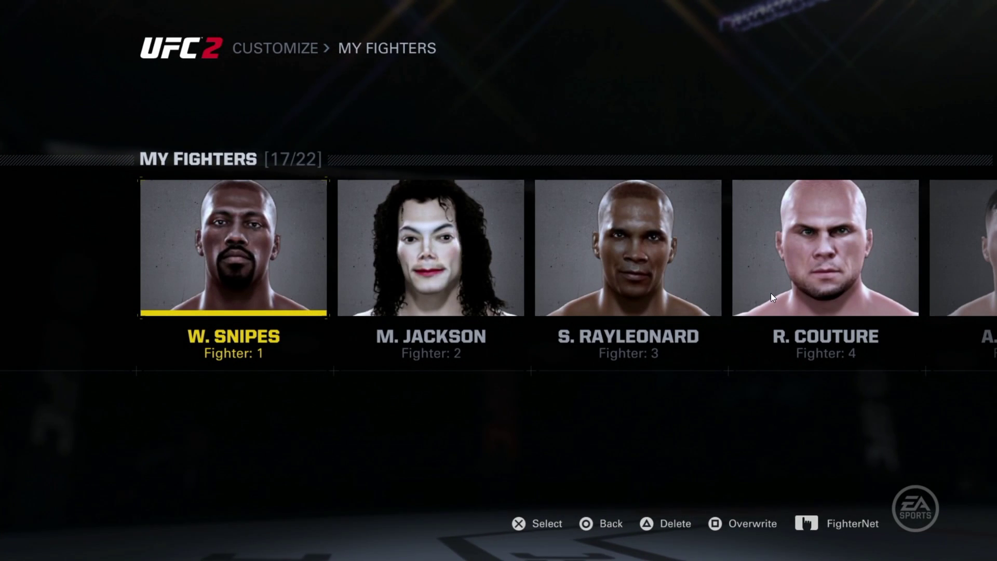
key(Right)
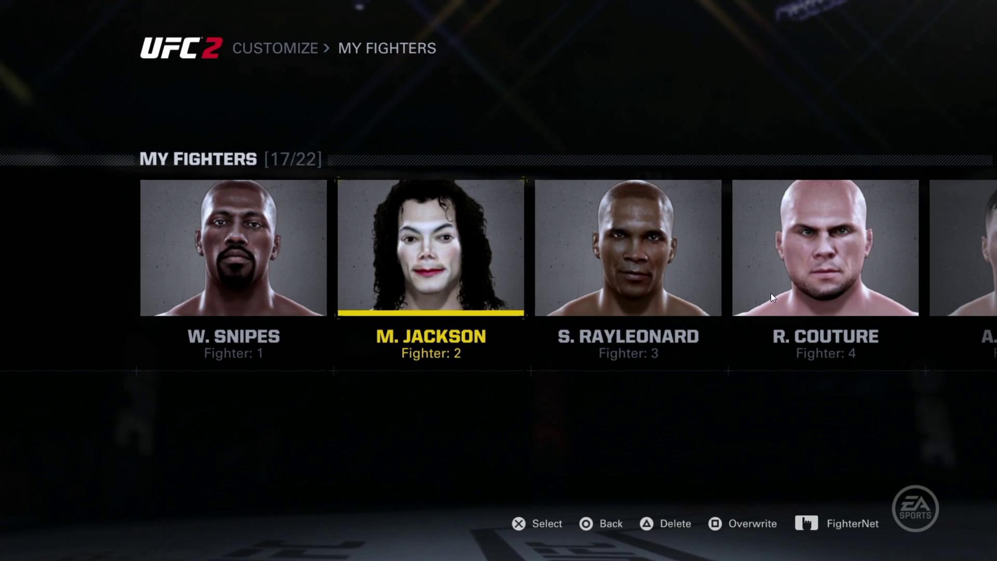
key(Right)
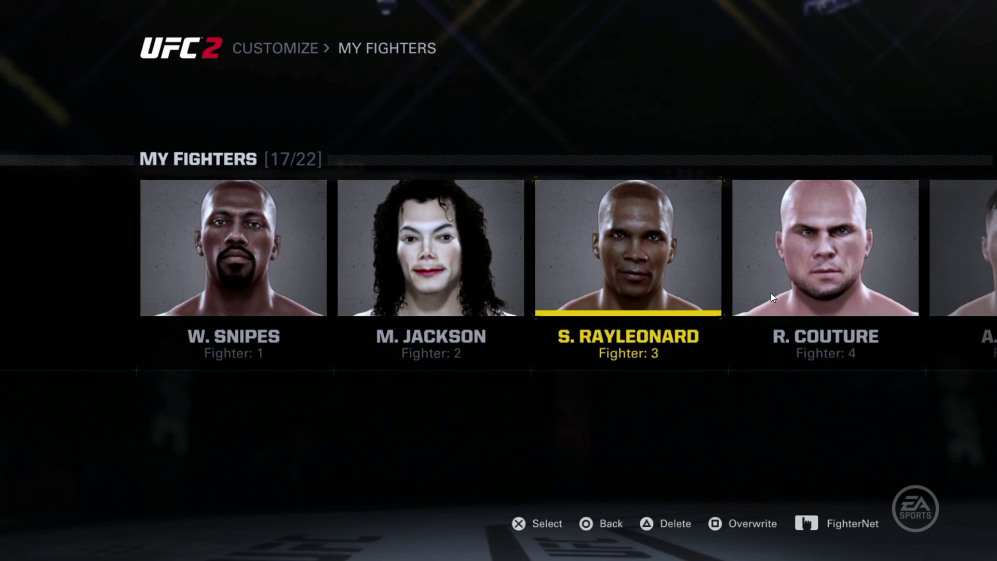
key(Right)
key(Right)
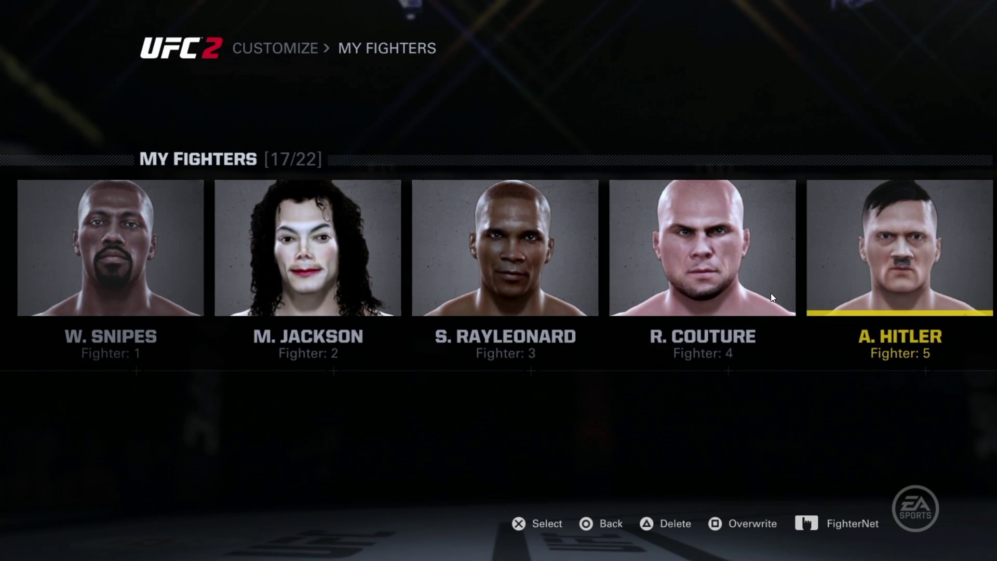
key(Right)
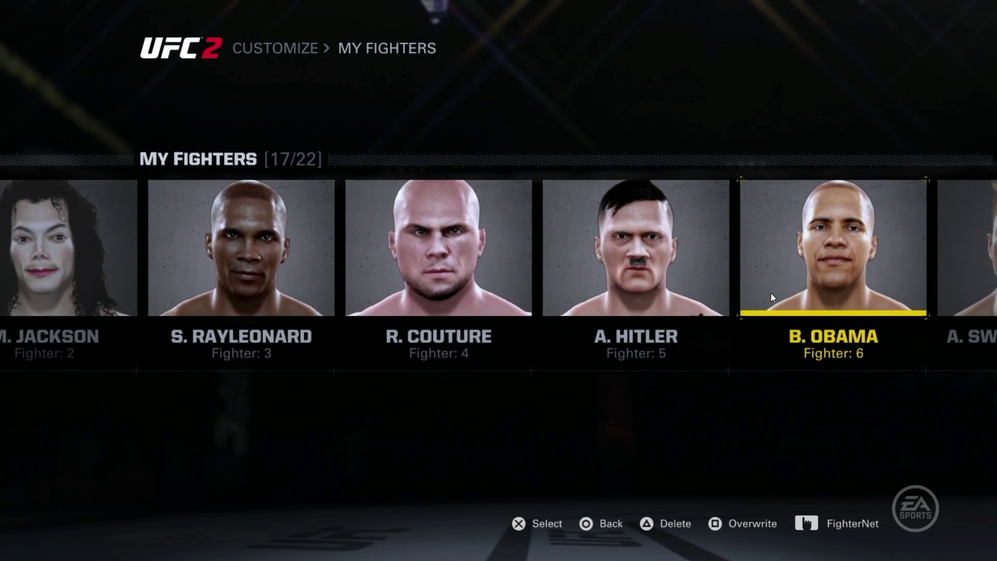
key(Right)
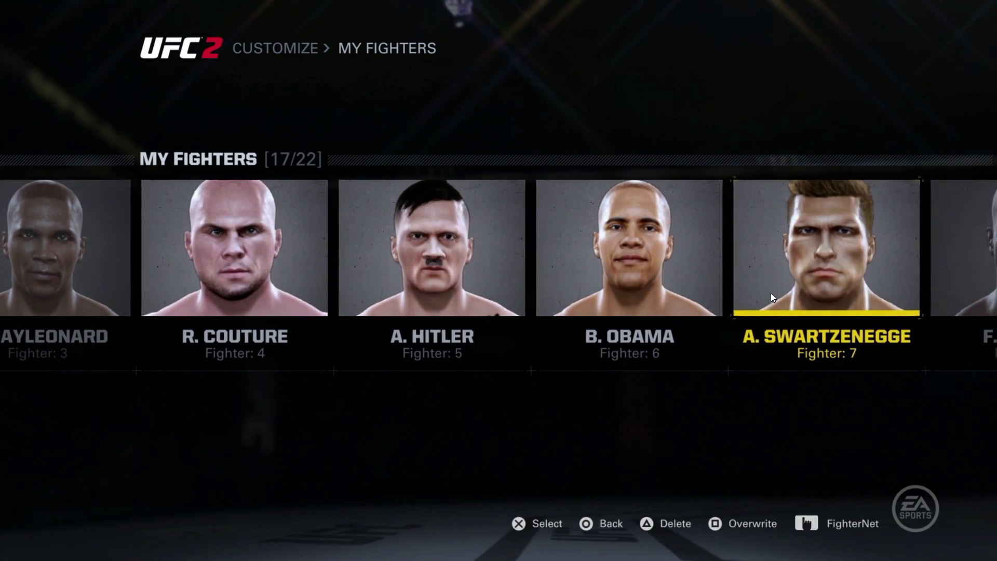
key(Right)
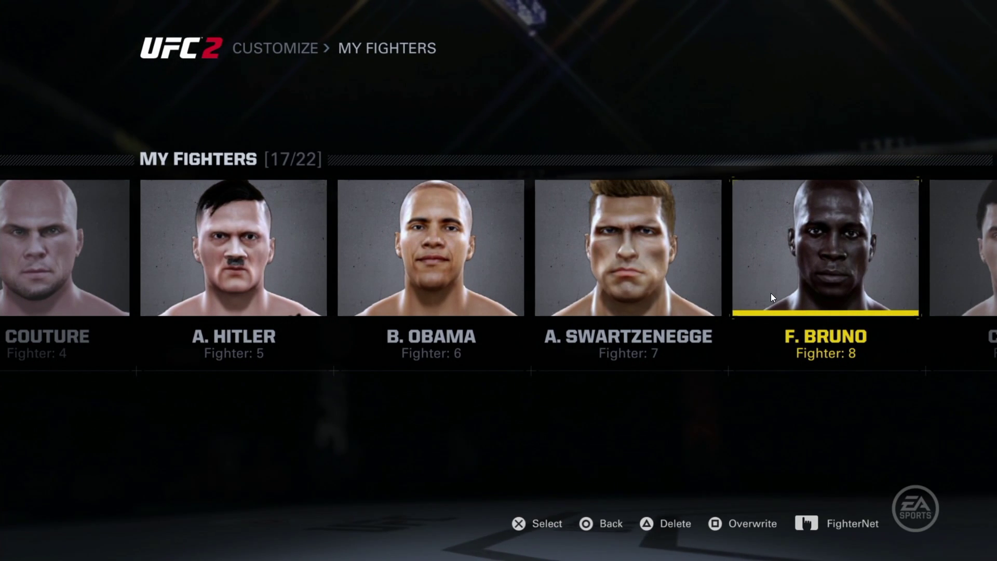
key(Right)
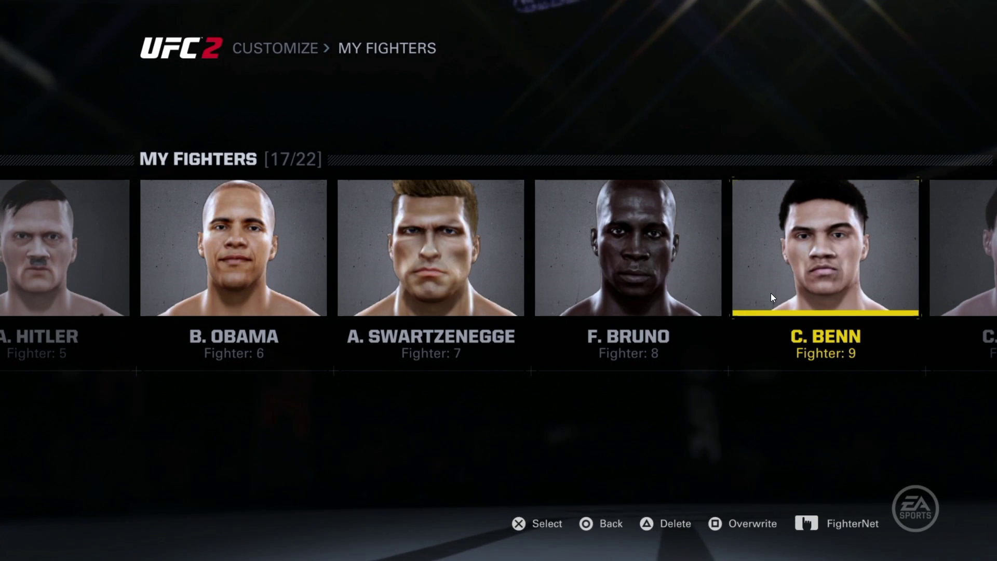
key(Right)
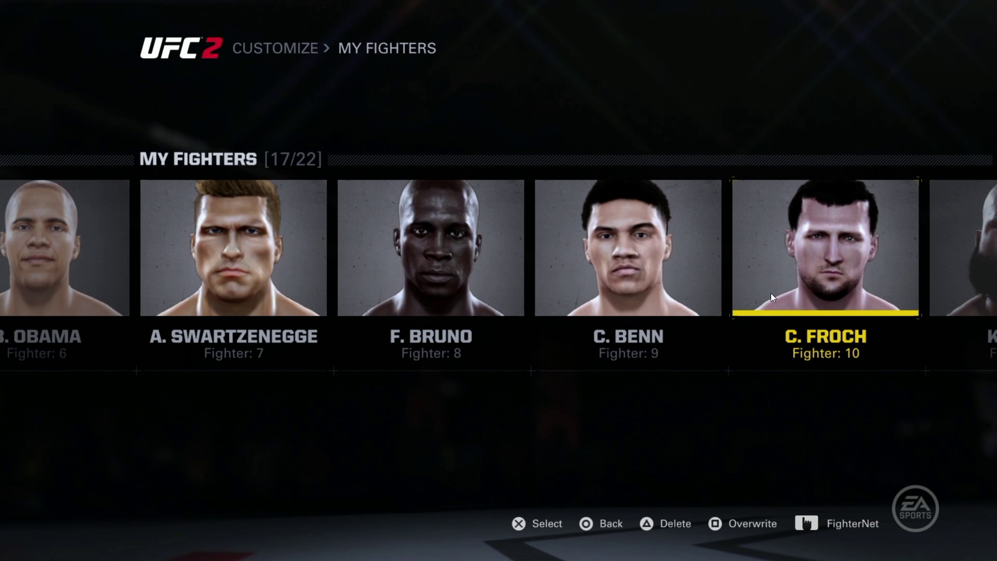
key(Right)
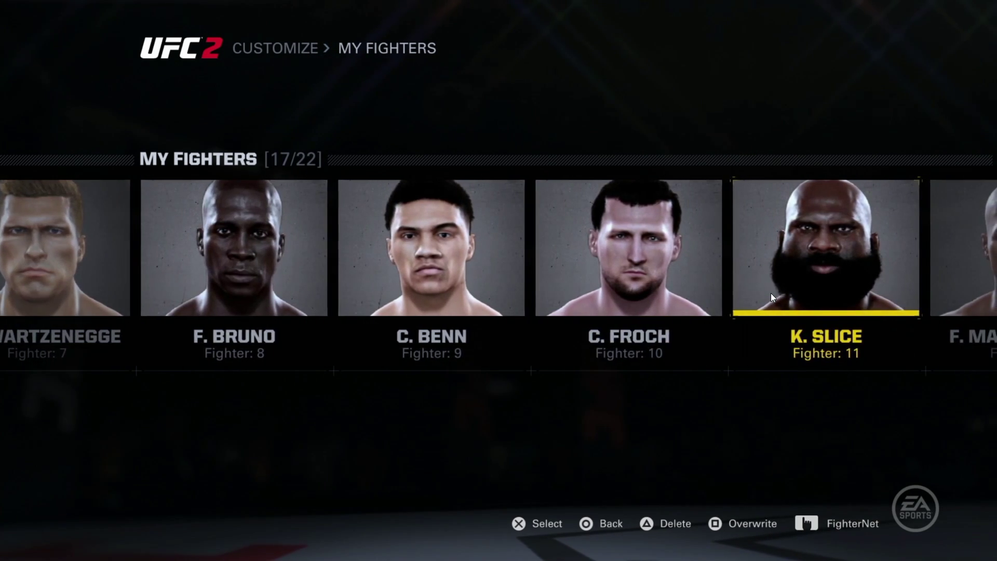
key(Right)
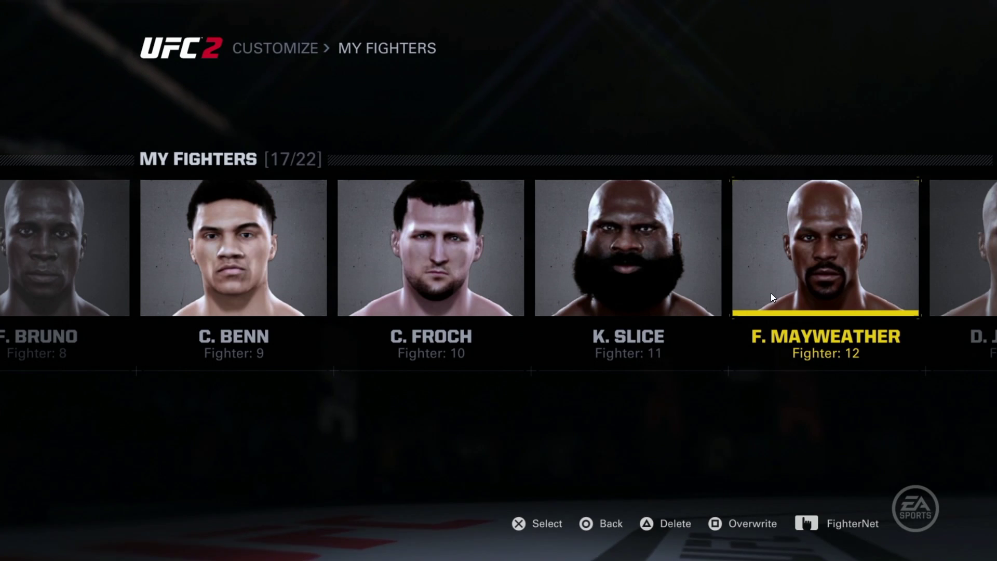
key(Right)
key(Right)
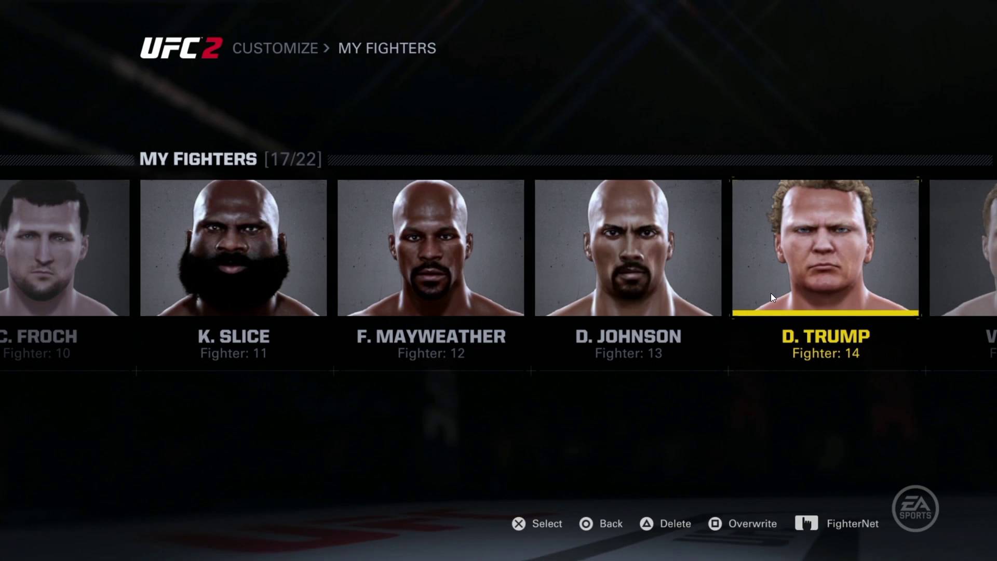
key(Right)
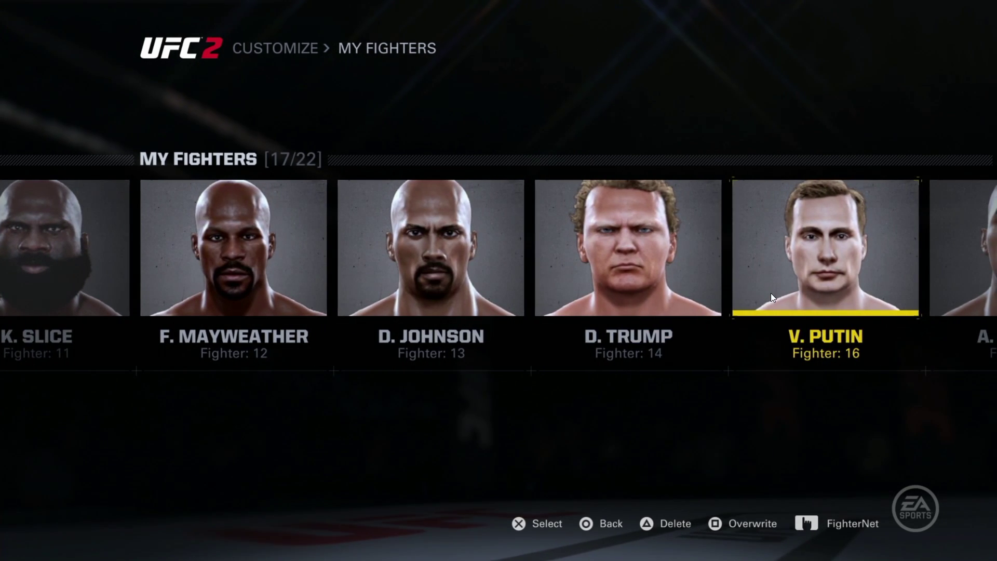
key(Right)
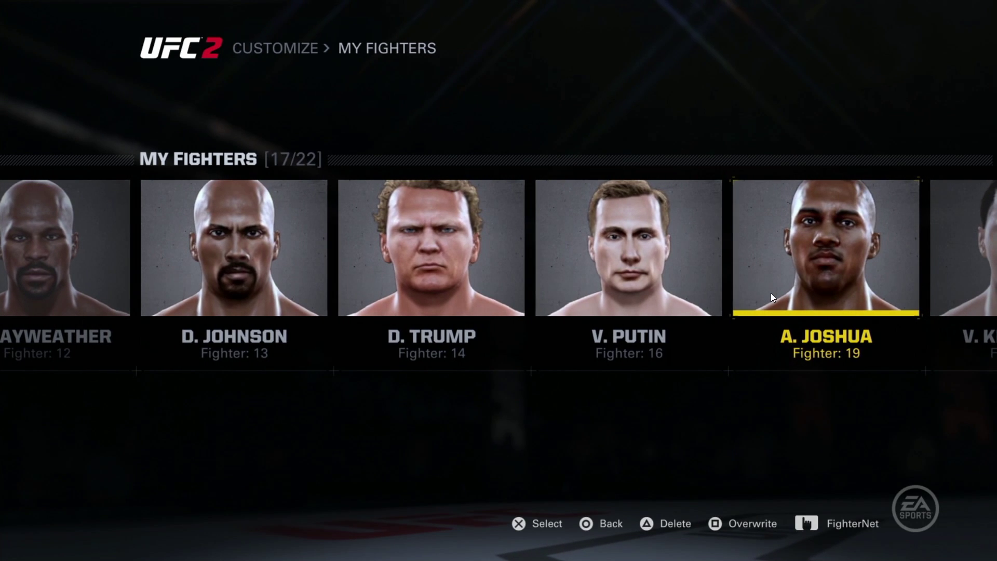
key(Right)
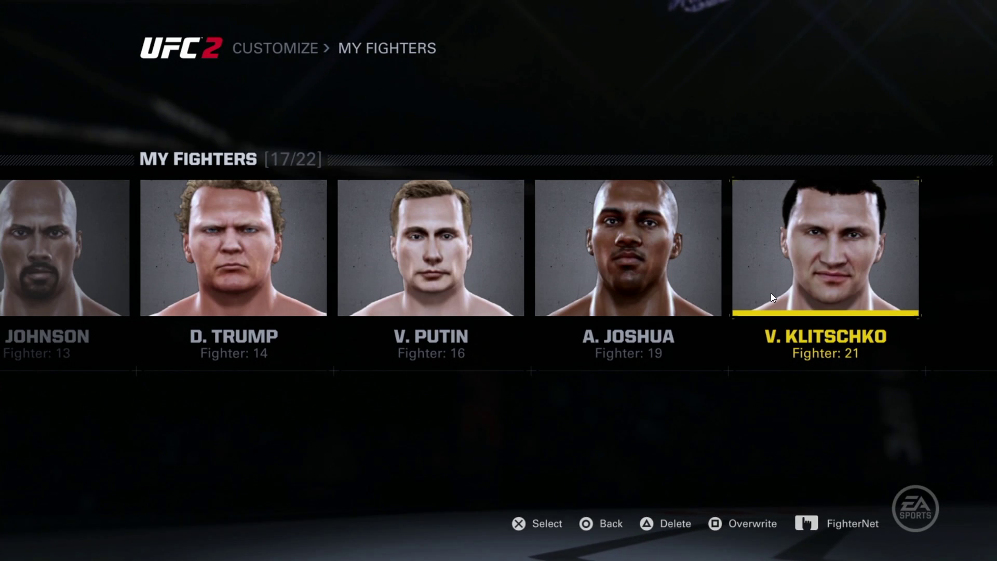
Step: Switch from the full-screen game preview to the Game Face page in the browser and view the saved head model
click(983, 552)
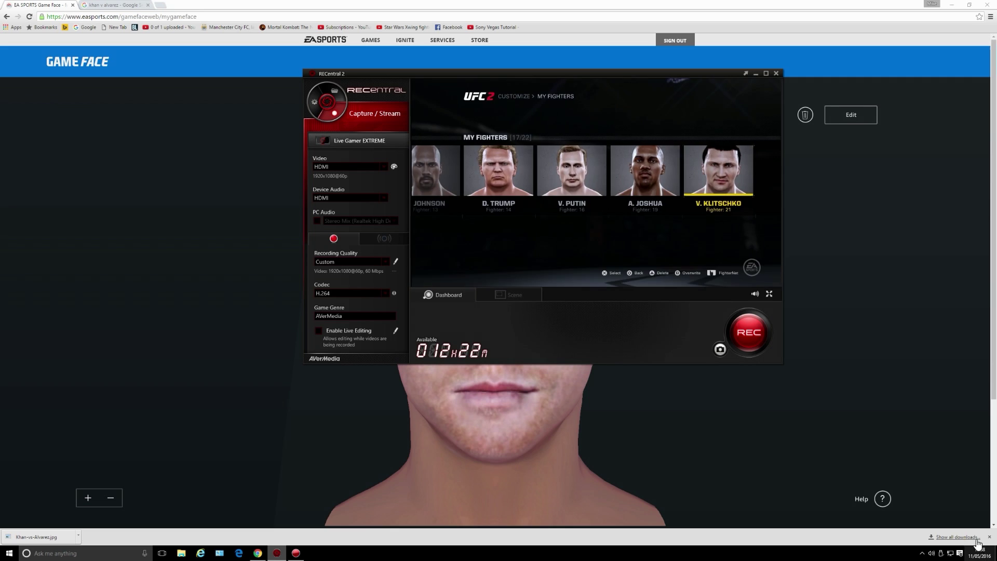
click(310, 428)
drag(400, 380, 454, 358)
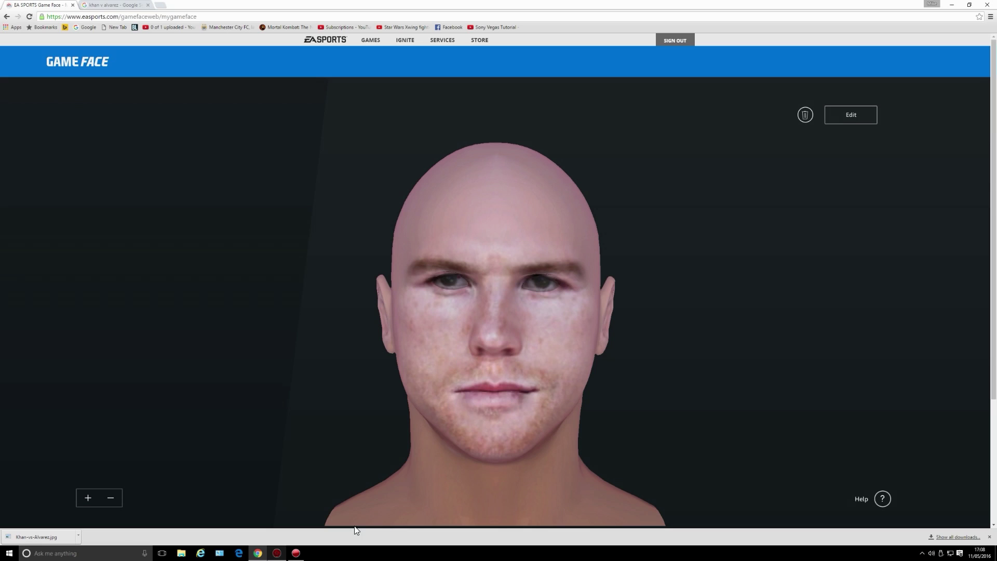
click(276, 552)
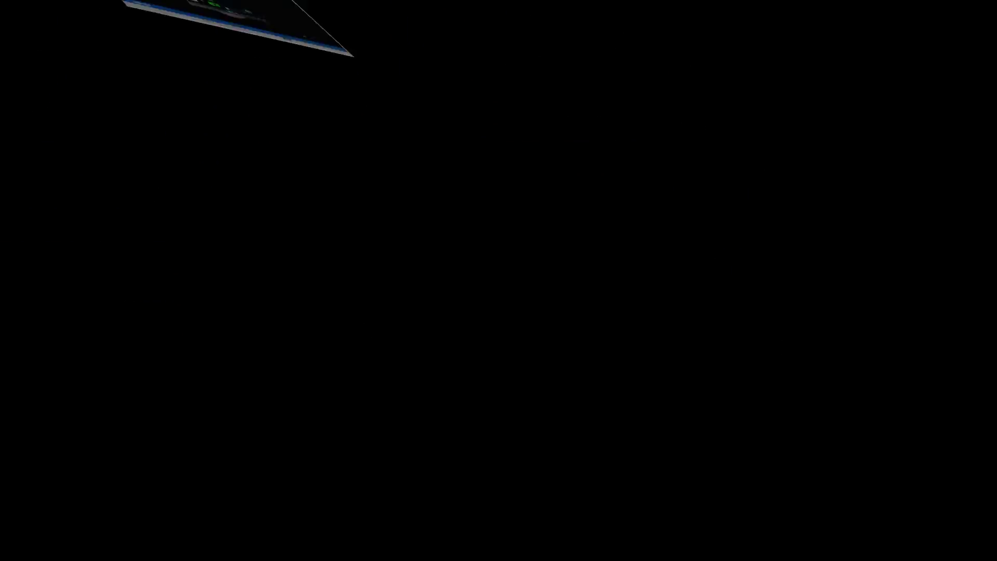